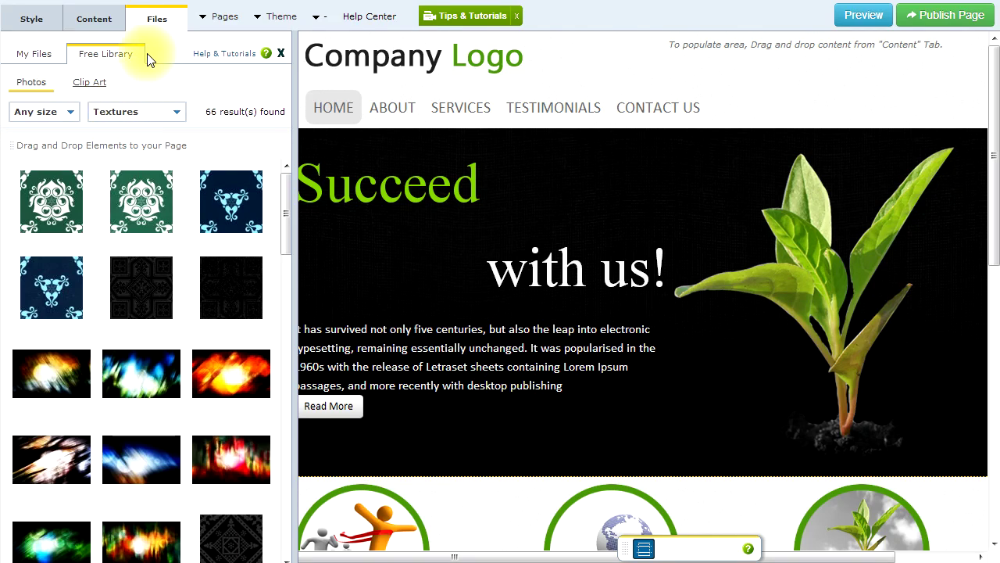
Look over the Sequoia Company, Houston Milestone Construction and author biography example websites
click(111, 23)
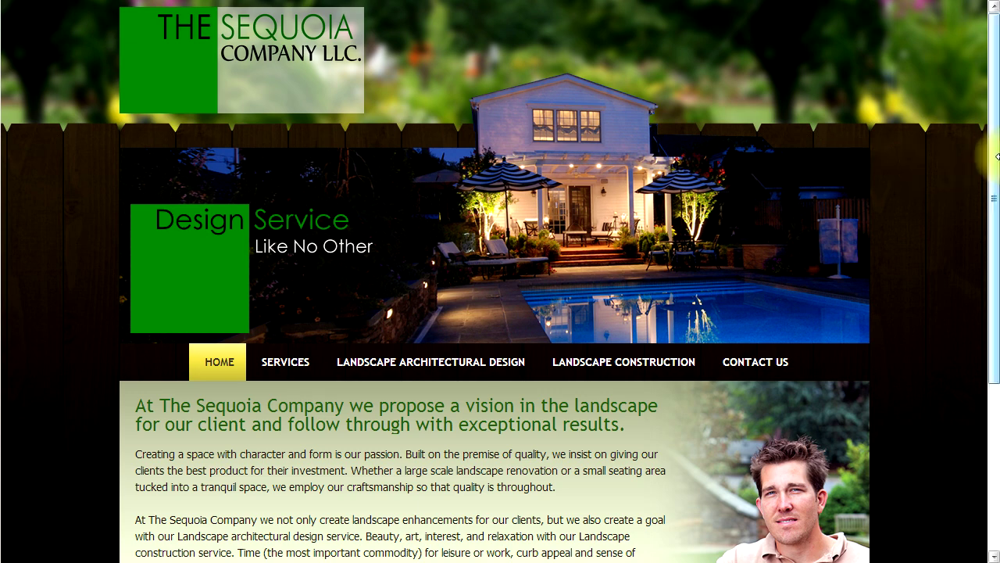
drag(996, 145, 975, 219)
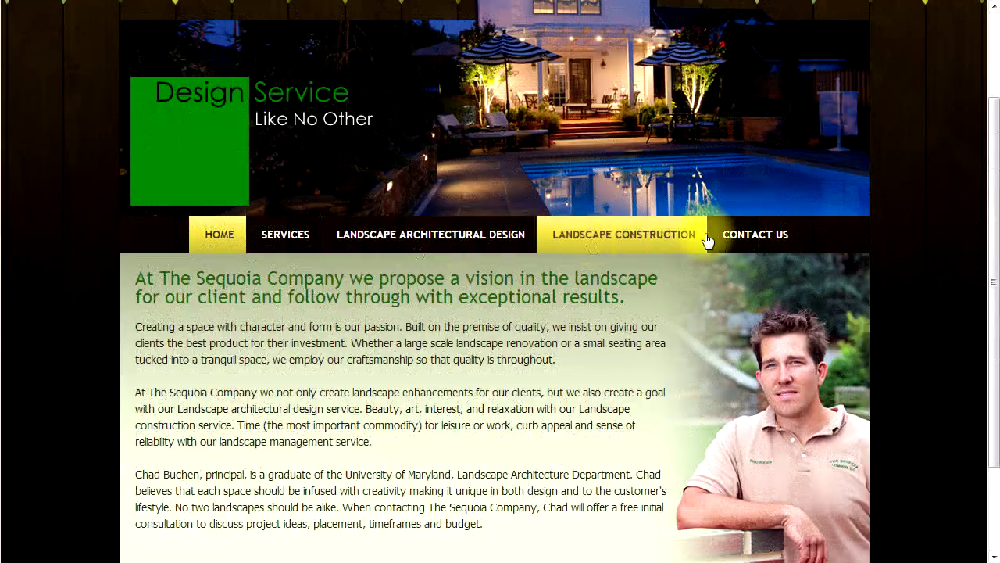
scroll(709, 231, up, 3)
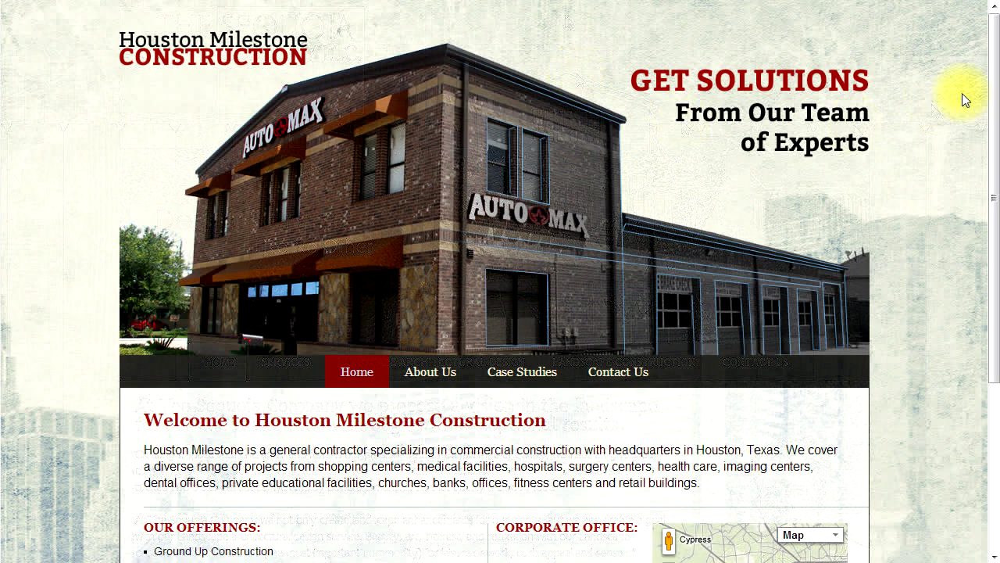
drag(990, 97, 928, 143)
click(621, 292)
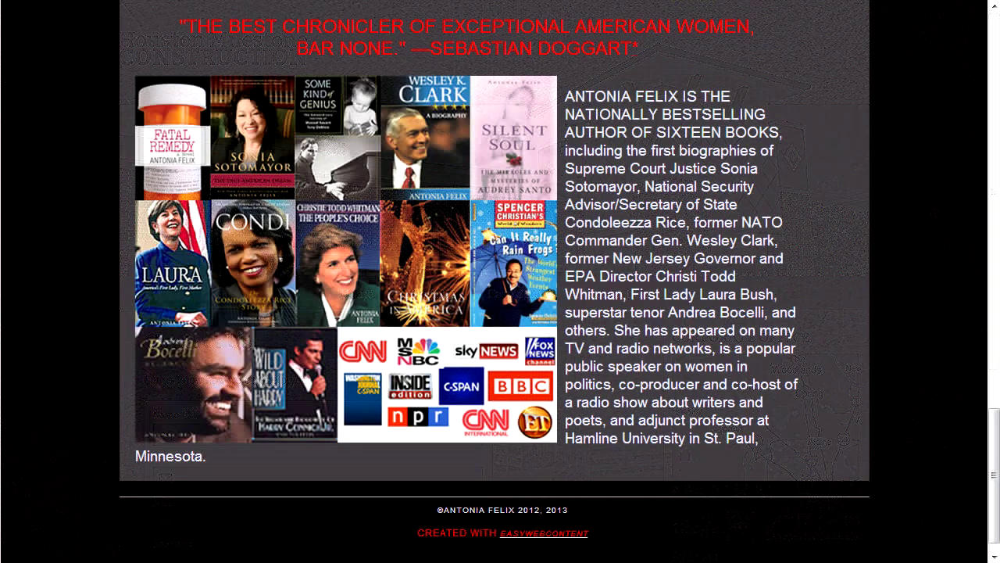
drag(993, 440, 982, 63)
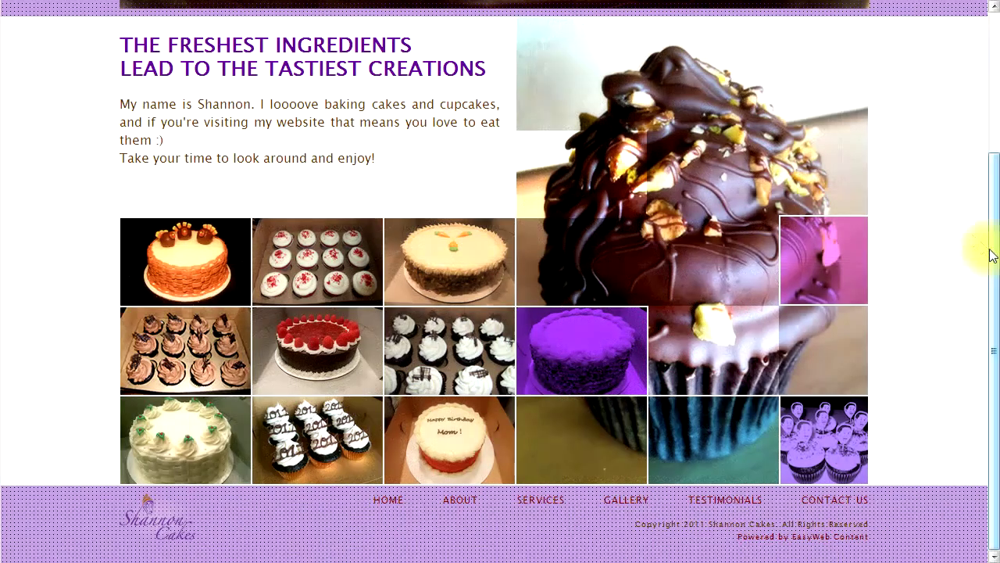
Examine the Shannon Cakes example site's home page, including its footer, and view its Gallery page
drag(991, 253, 989, 117)
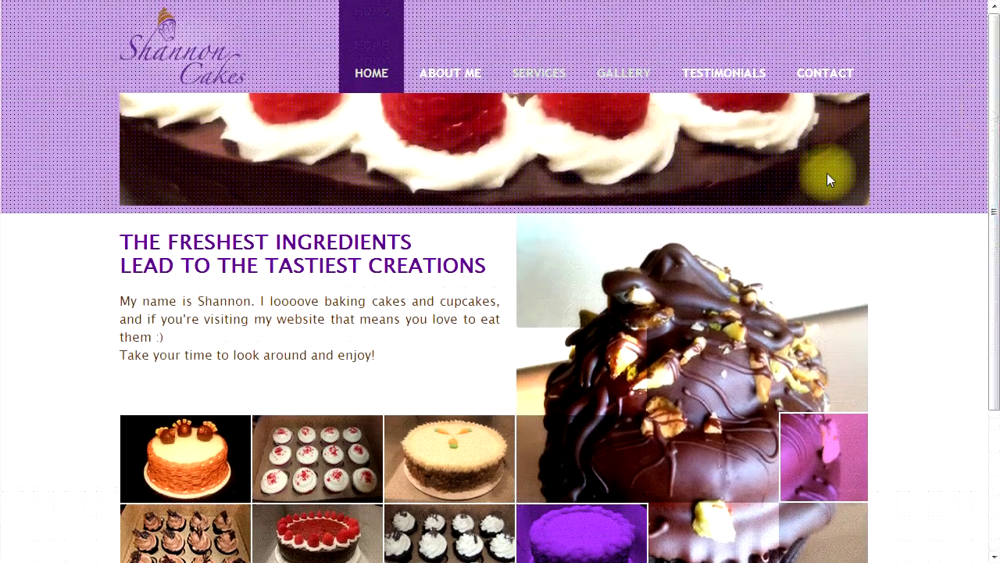
drag(995, 337, 977, 500)
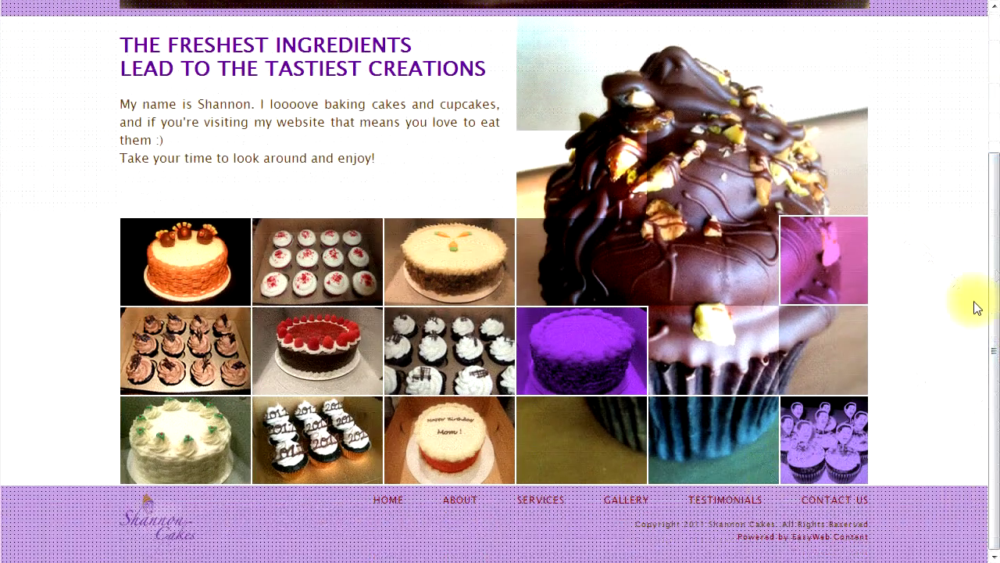
scroll(604, 294, up, 5)
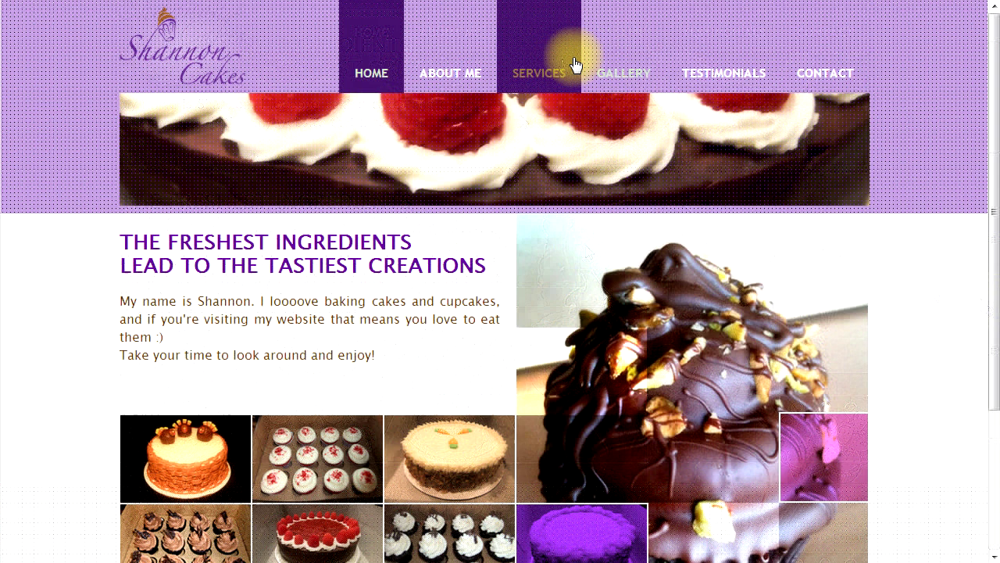
click(608, 69)
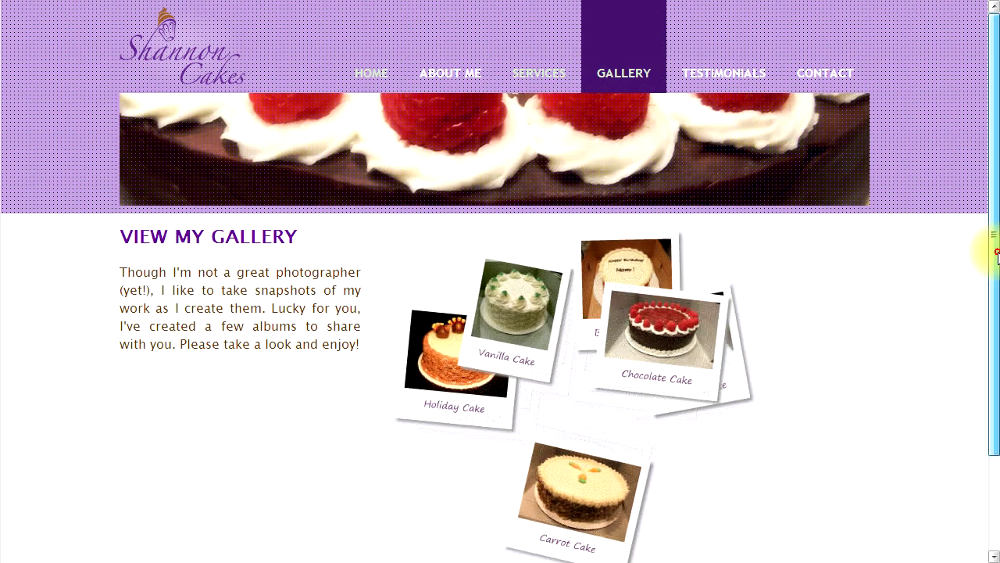
drag(993, 247, 998, 296)
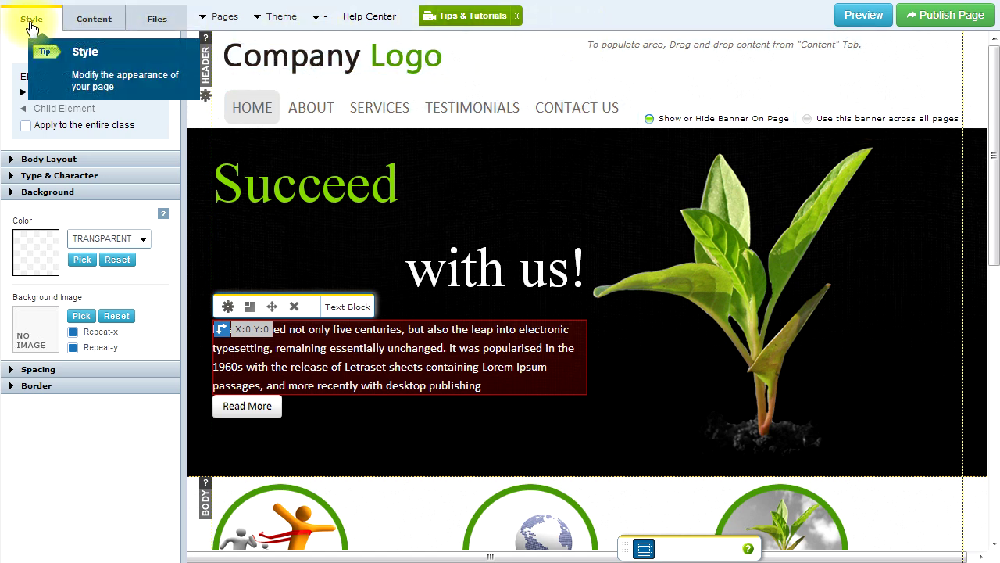
View the heading's style options and show the available Layout, Text Blocks, Image & Media, Addons and Social content elements
click(88, 105)
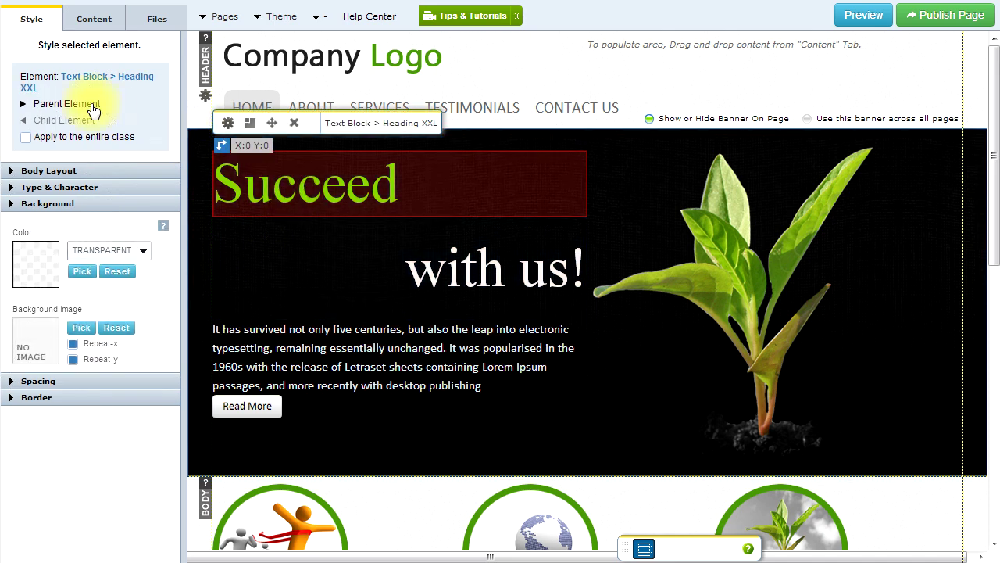
click(91, 23)
click(24, 66)
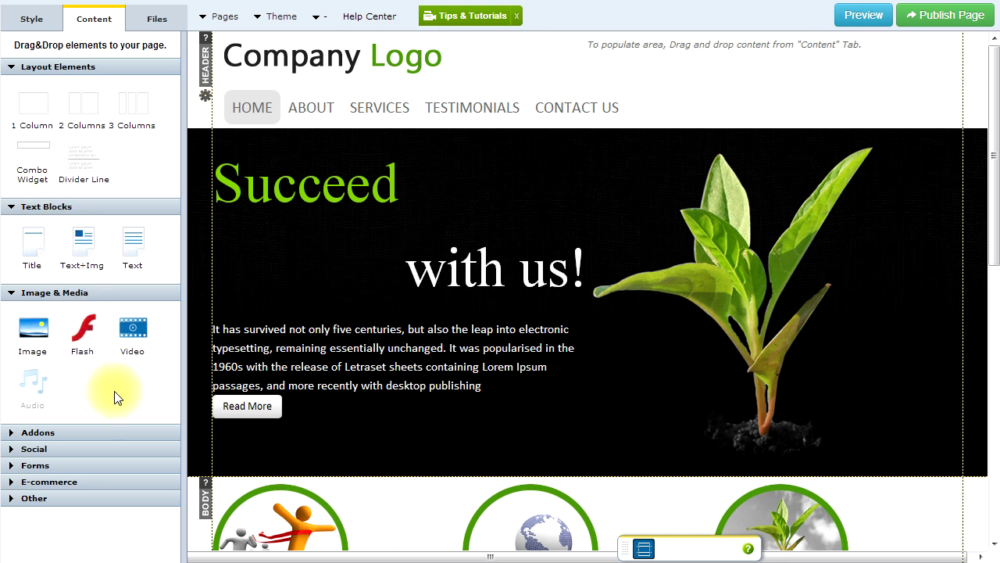
click(71, 433)
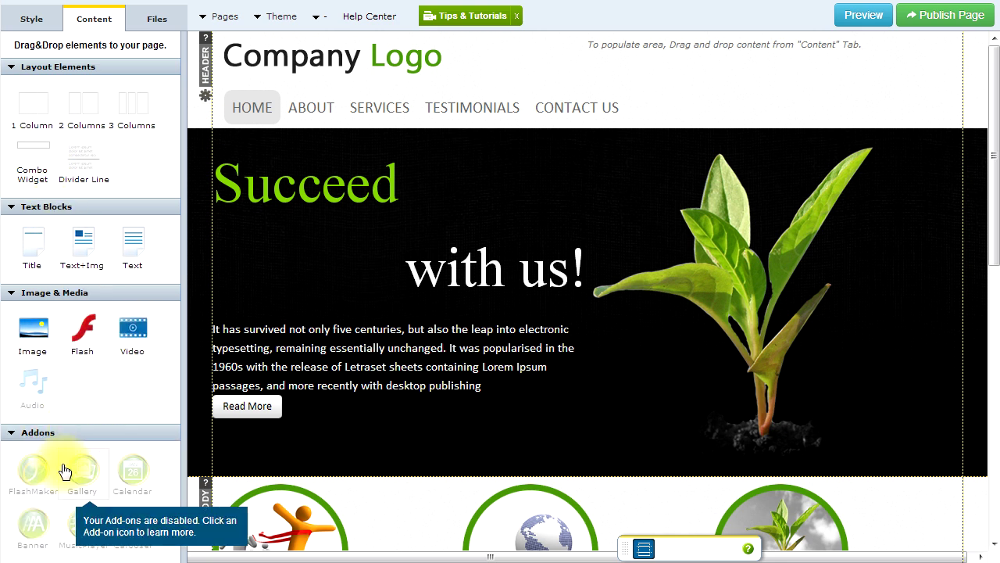
scroll(61, 466, down, 2)
click(34, 508)
scroll(101, 458, down, 3)
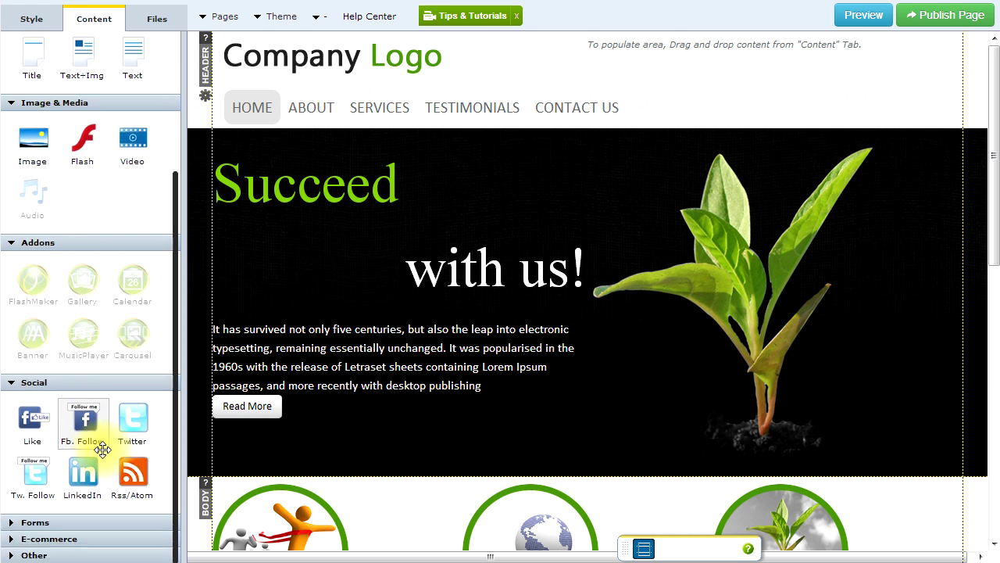
Expand the Forms, E-commerce and Other content categories to examine the elements they offer
click(35, 522)
scroll(78, 484, down, 2)
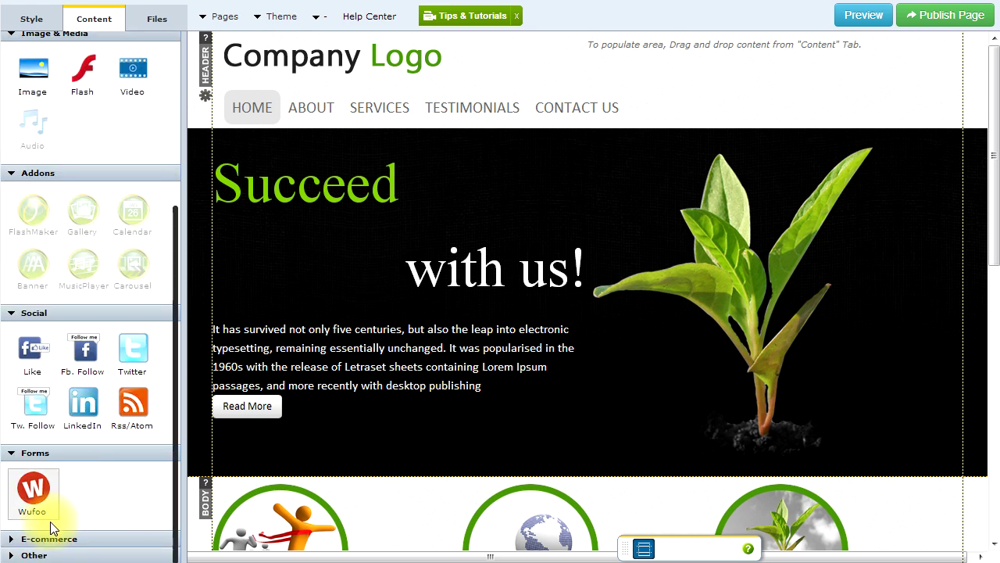
scroll(82, 501, down, 2)
click(95, 471)
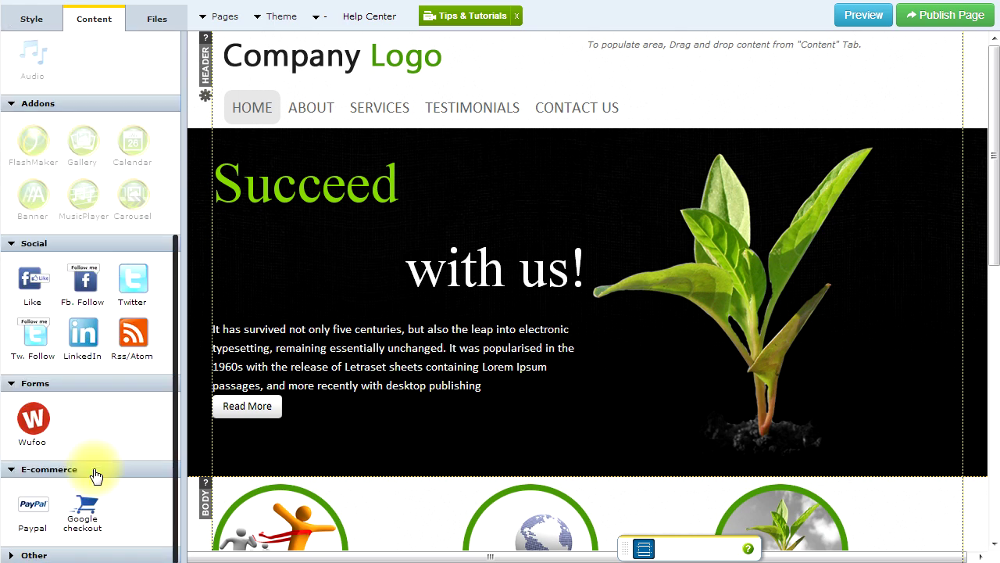
click(39, 556)
scroll(78, 469, down, 2)
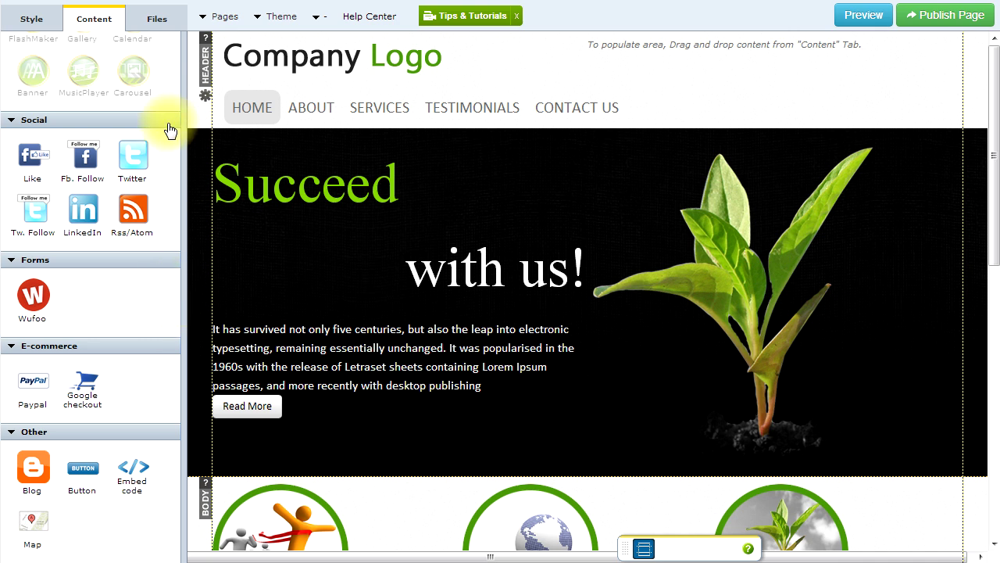
Look through the Free Library textures and the account's own image files, and close the file browser
click(170, 29)
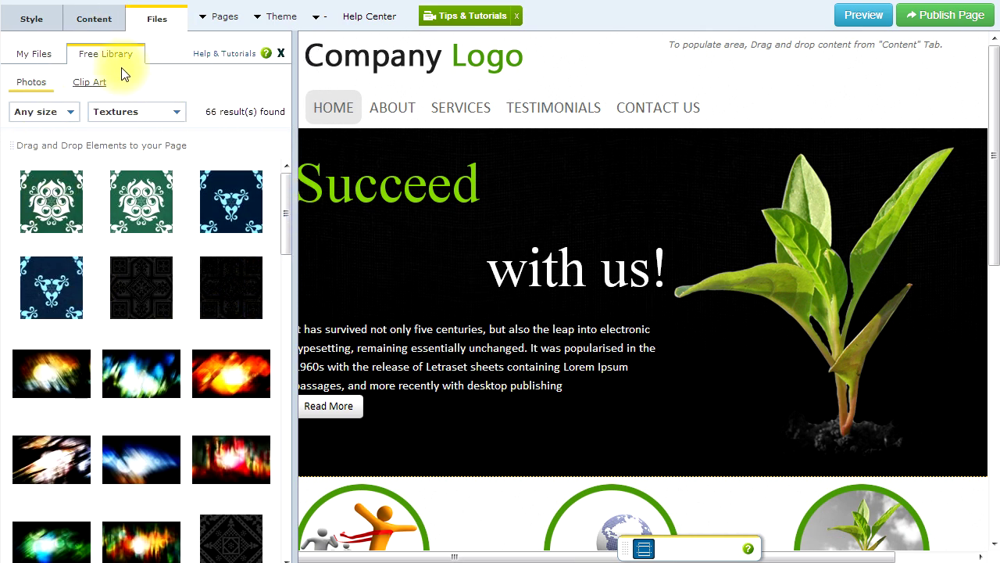
click(118, 114)
click(111, 111)
click(37, 55)
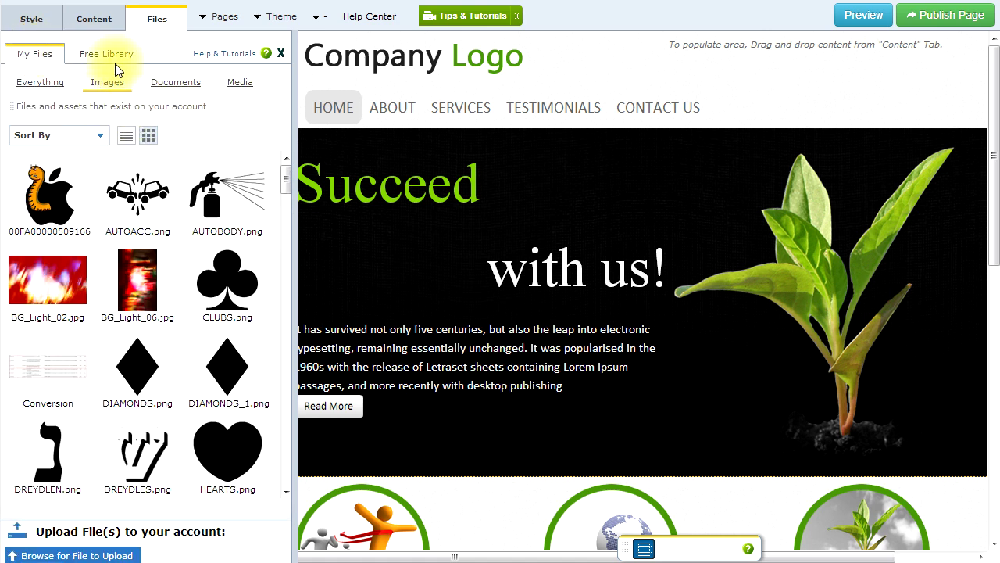
click(280, 53)
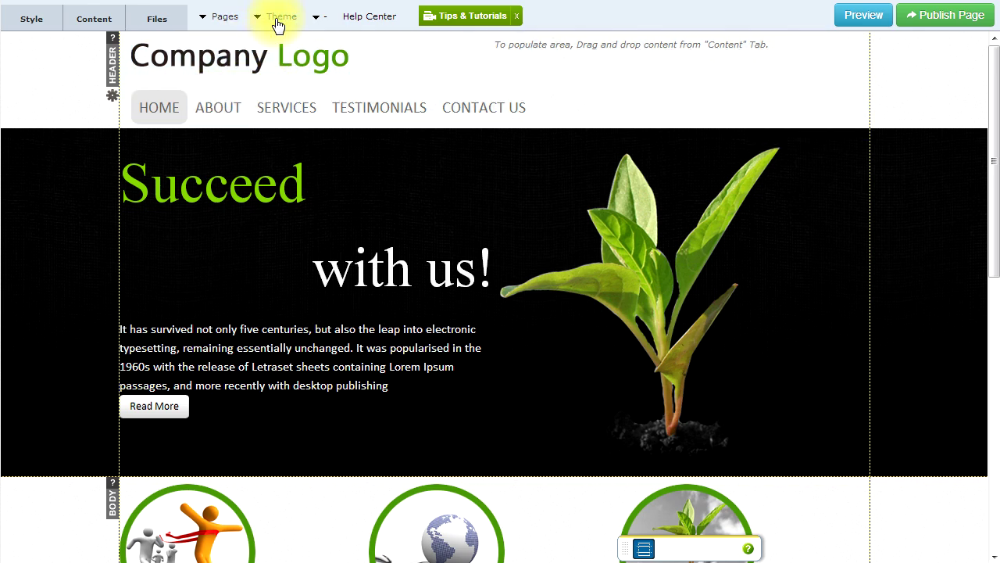
Open the theme presets for the page
click(279, 19)
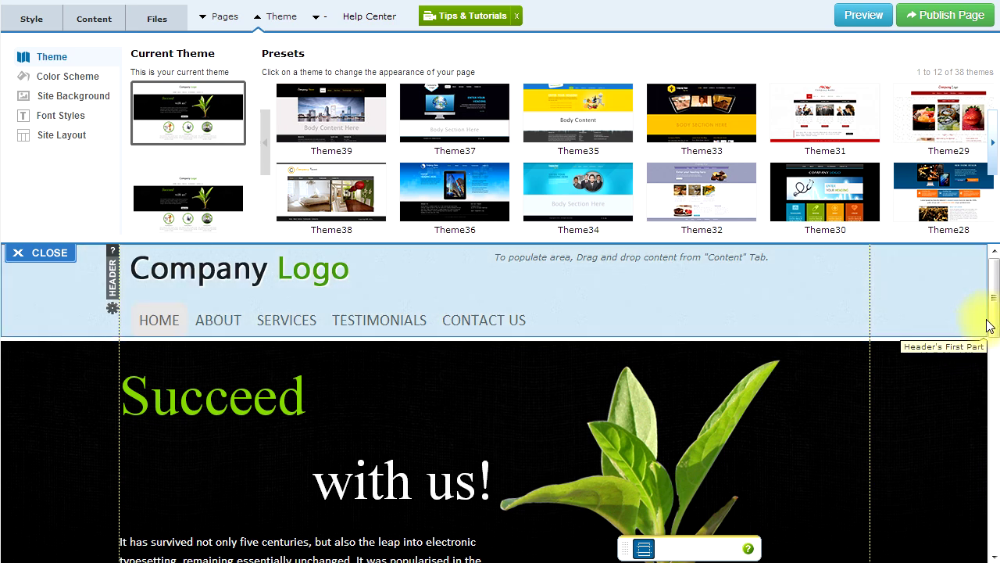
drag(990, 317, 993, 289)
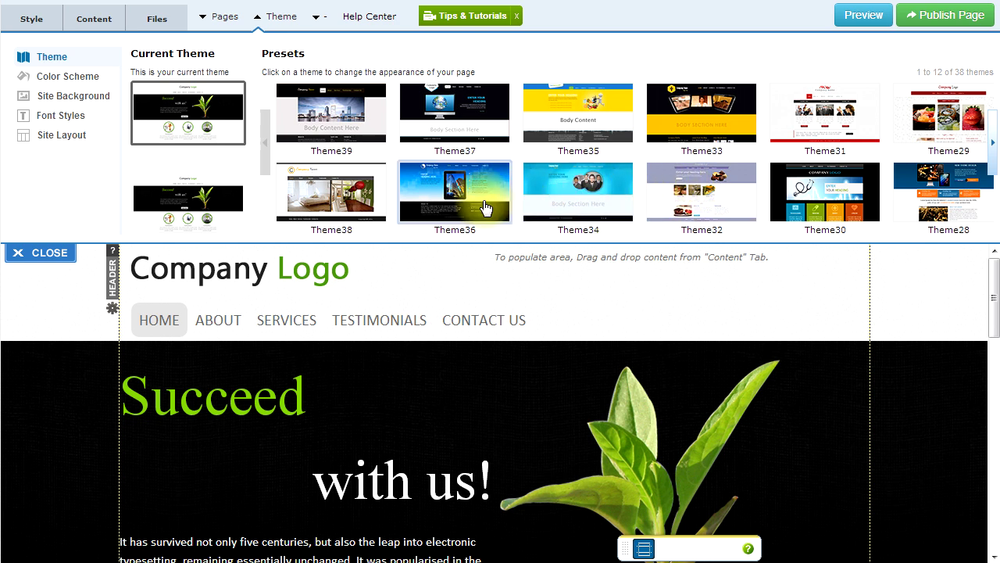
Preview the Theme37 and Theme35 presets on the page
click(481, 117)
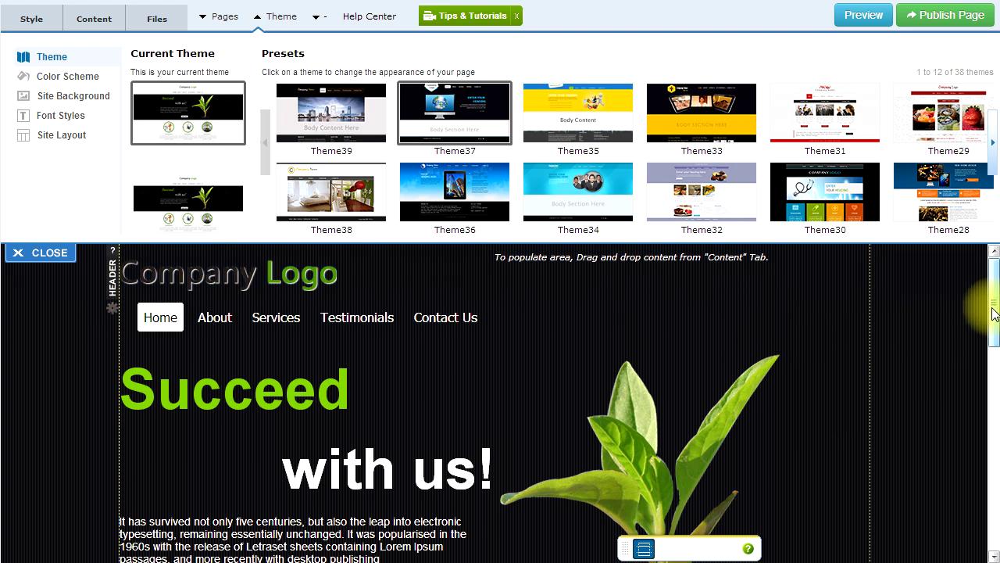
drag(995, 301, 991, 262)
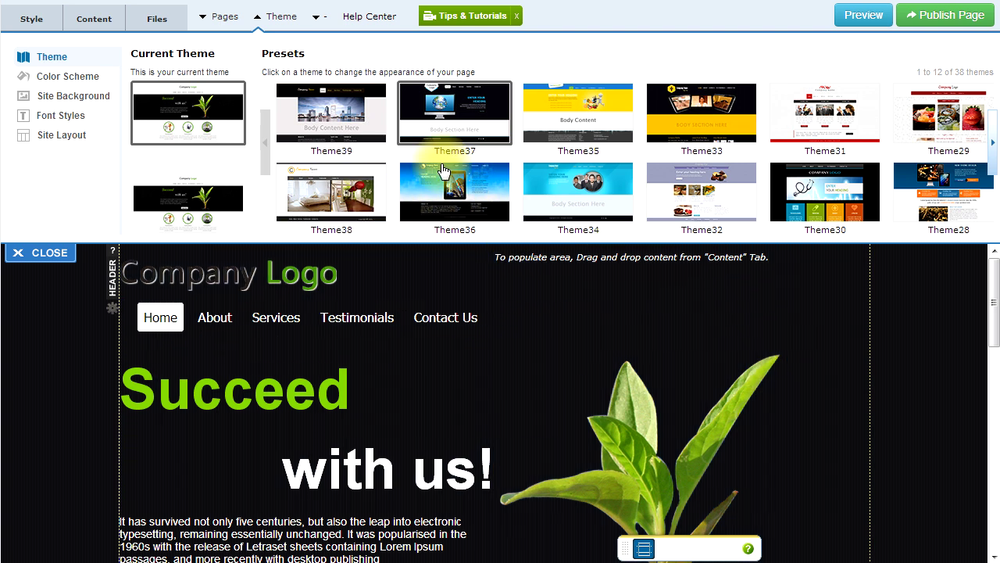
click(606, 117)
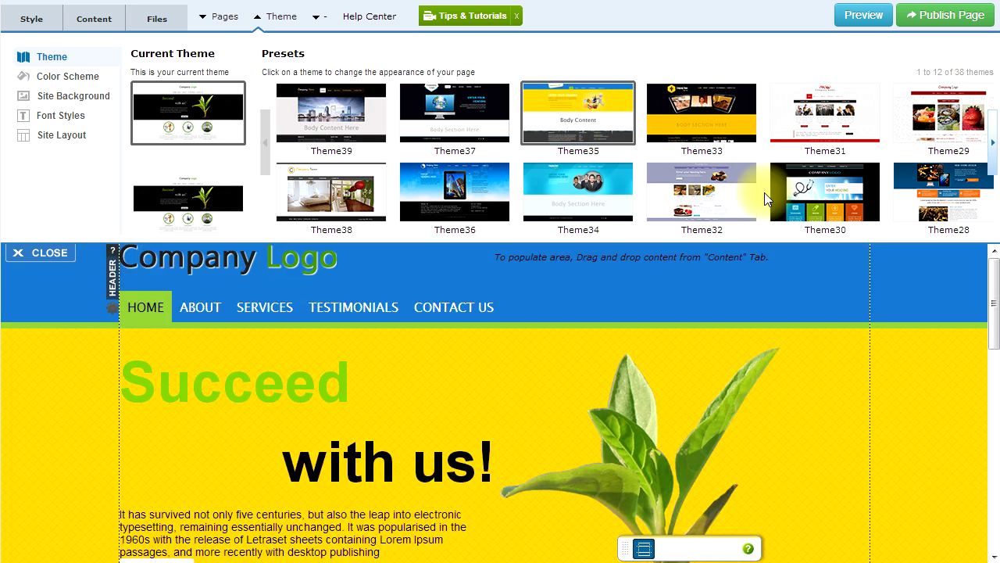
Choose the Theme36 preset and apply it as the new theme without saving the previous one
click(579, 179)
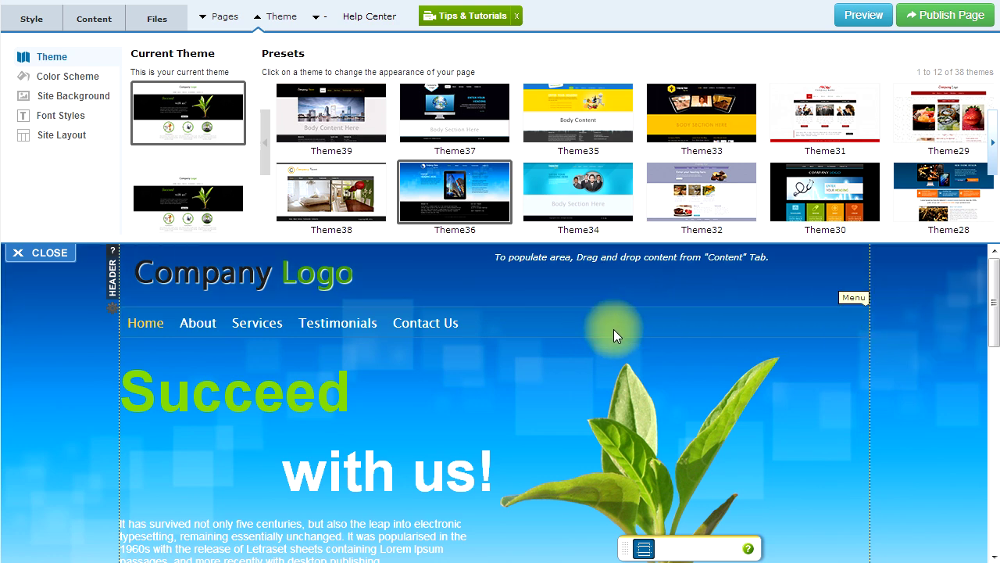
click(219, 278)
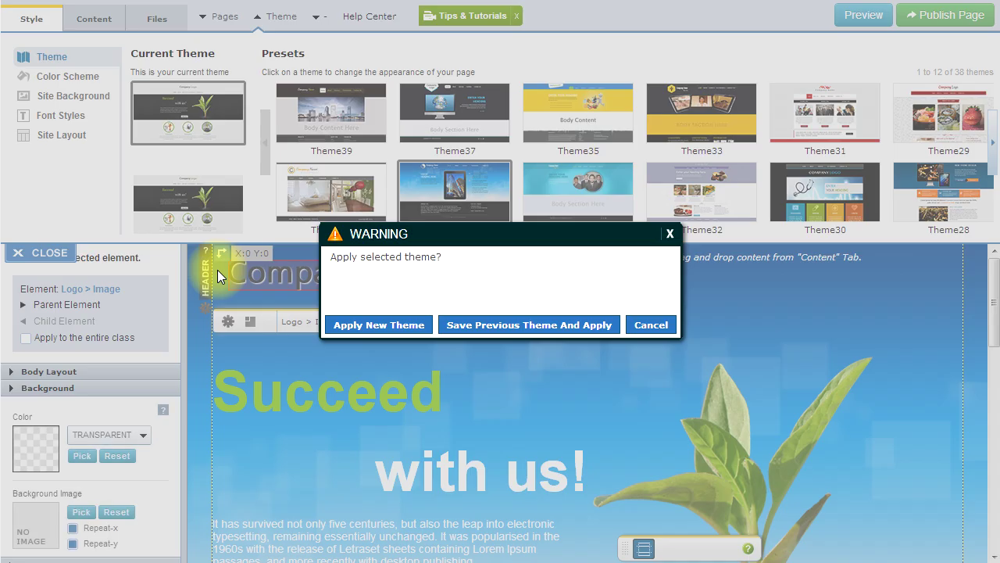
click(415, 328)
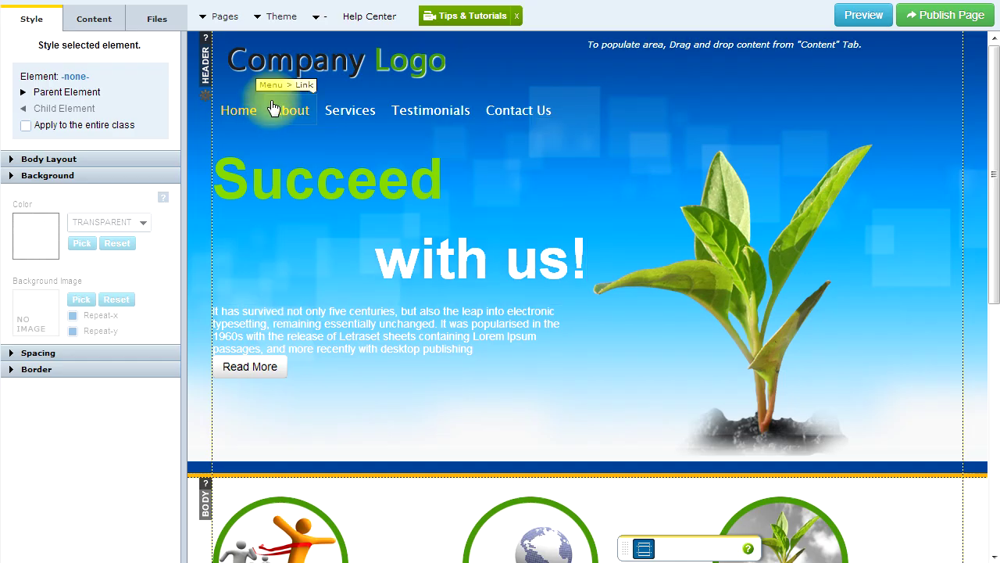
Replace the header's logo image with the text "SAMPLE LOGO" in the header settings and apply it
click(237, 63)
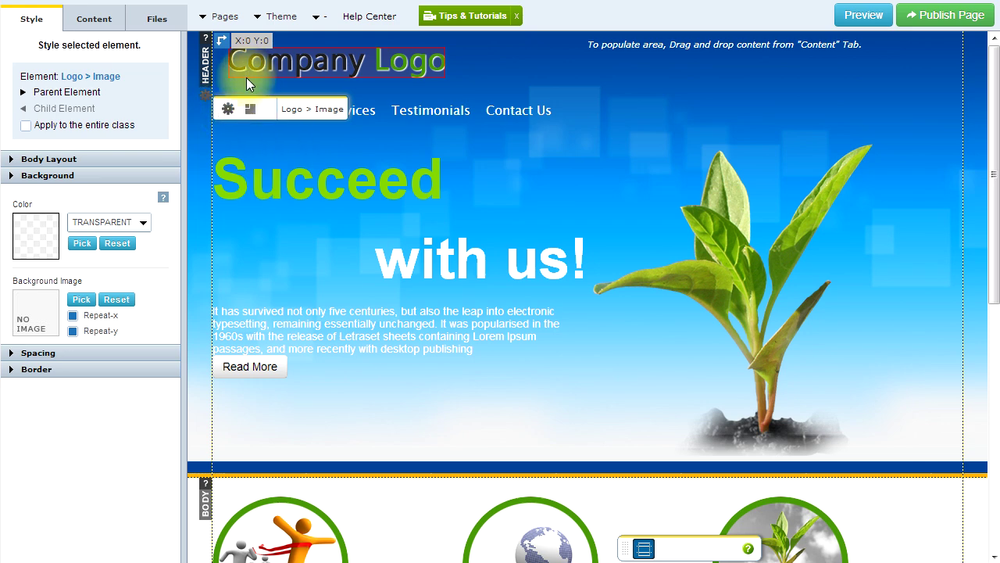
click(227, 110)
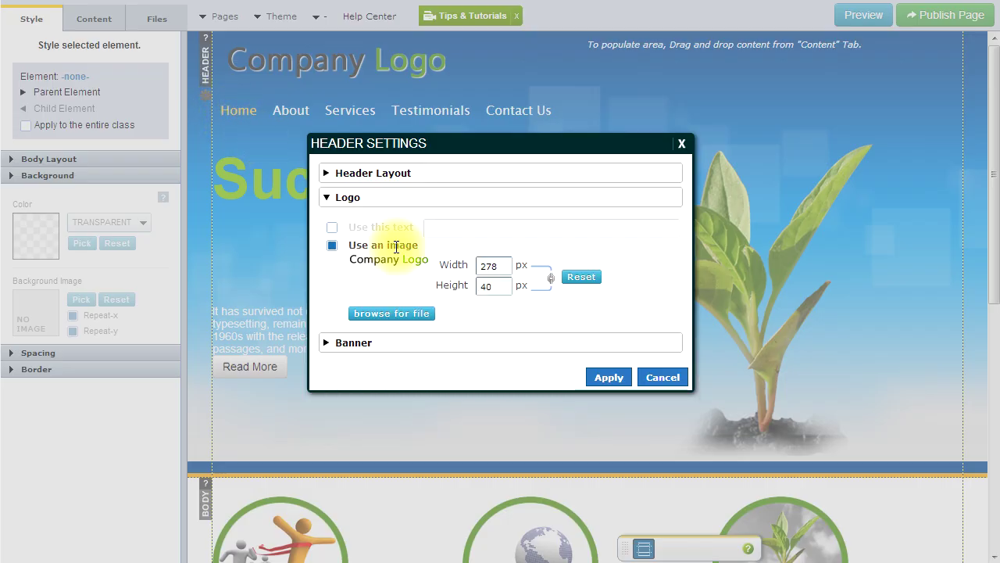
click(396, 318)
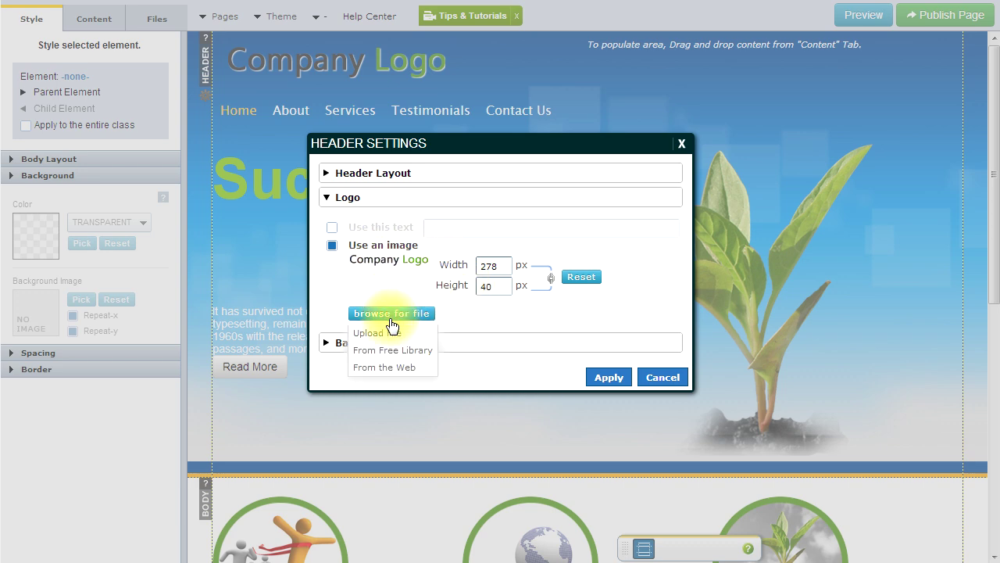
click(333, 229)
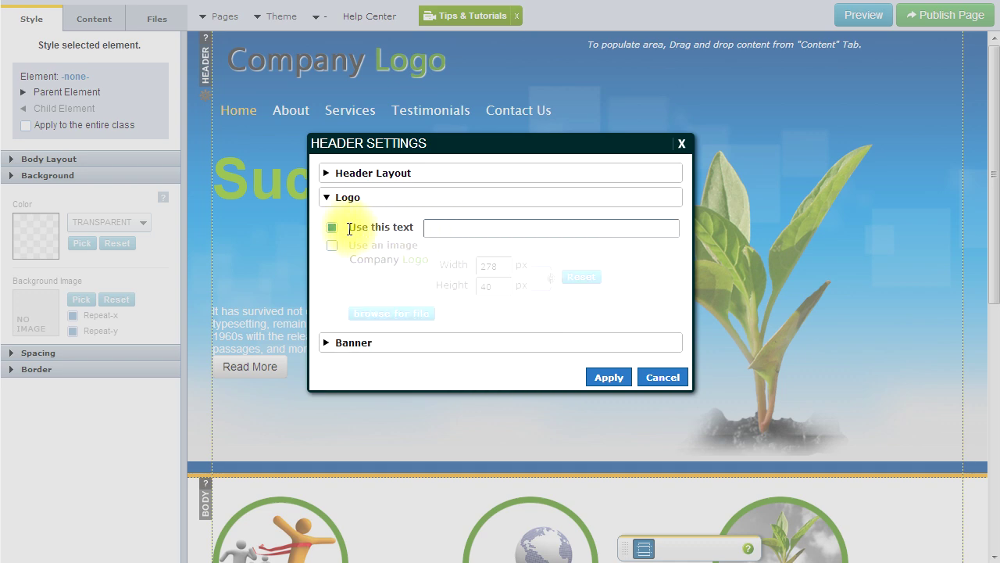
click(451, 230)
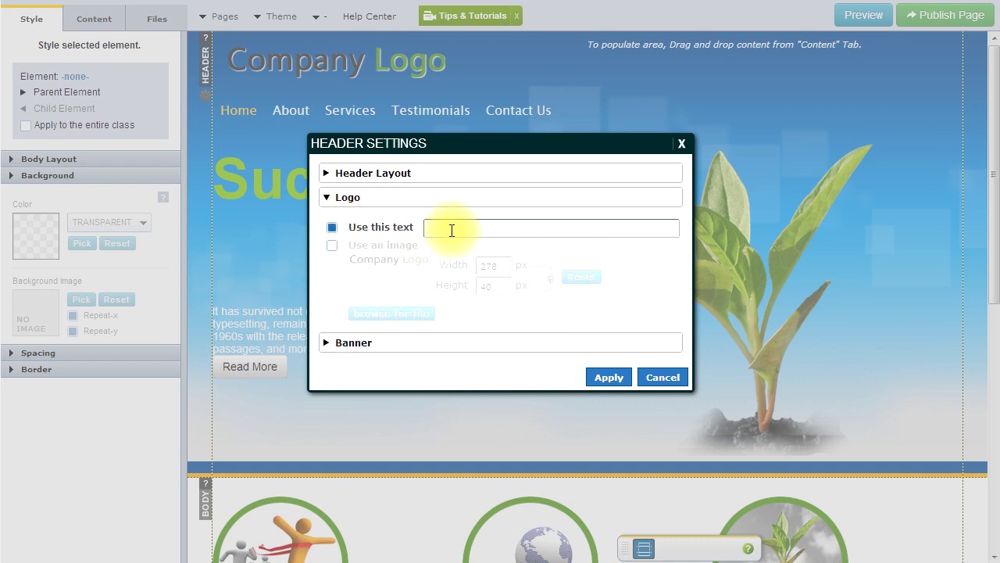
click(602, 379)
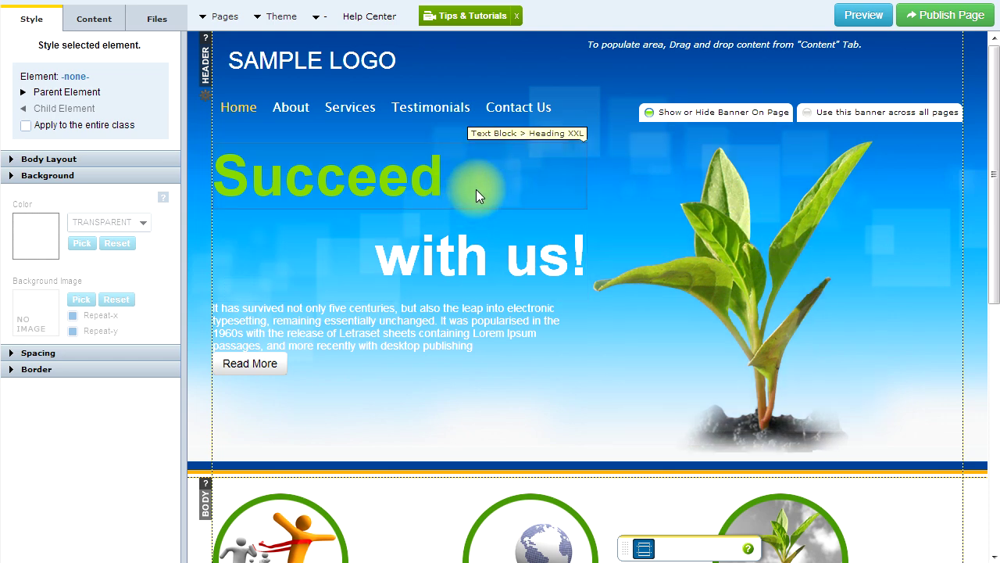
Try several color scheme presets for the site and settle on the dark grey, pale blue, orange and white scheme
click(280, 17)
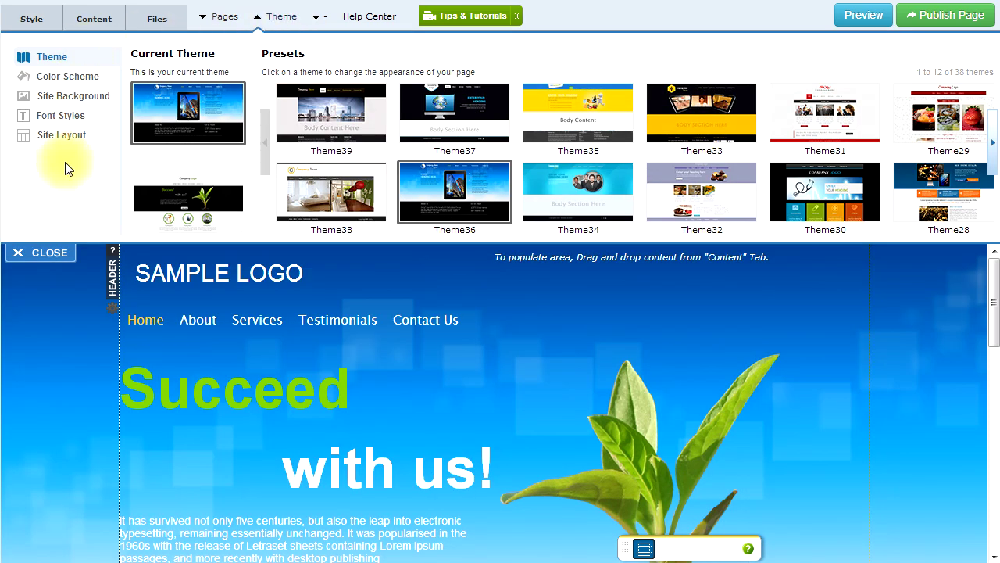
click(60, 81)
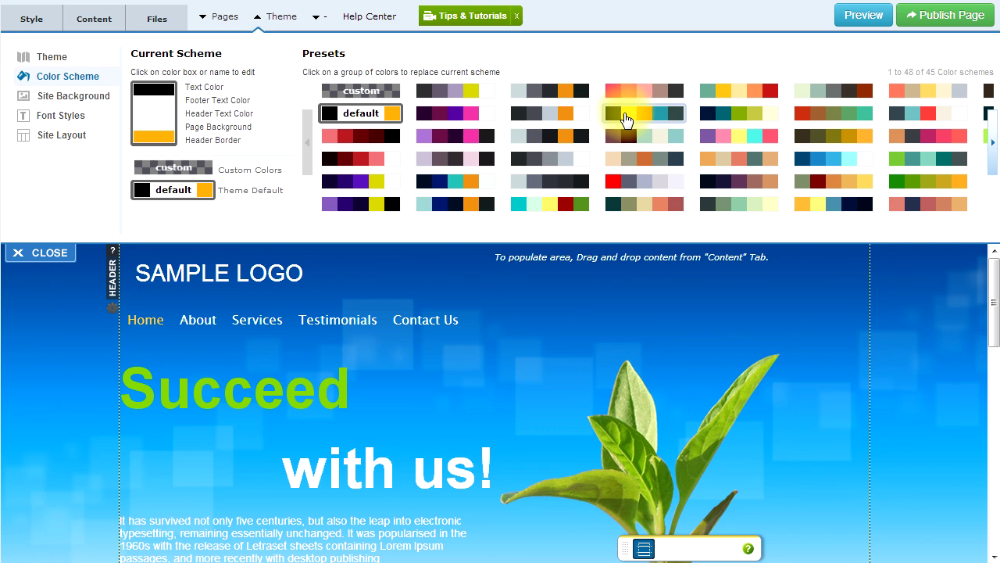
click(454, 138)
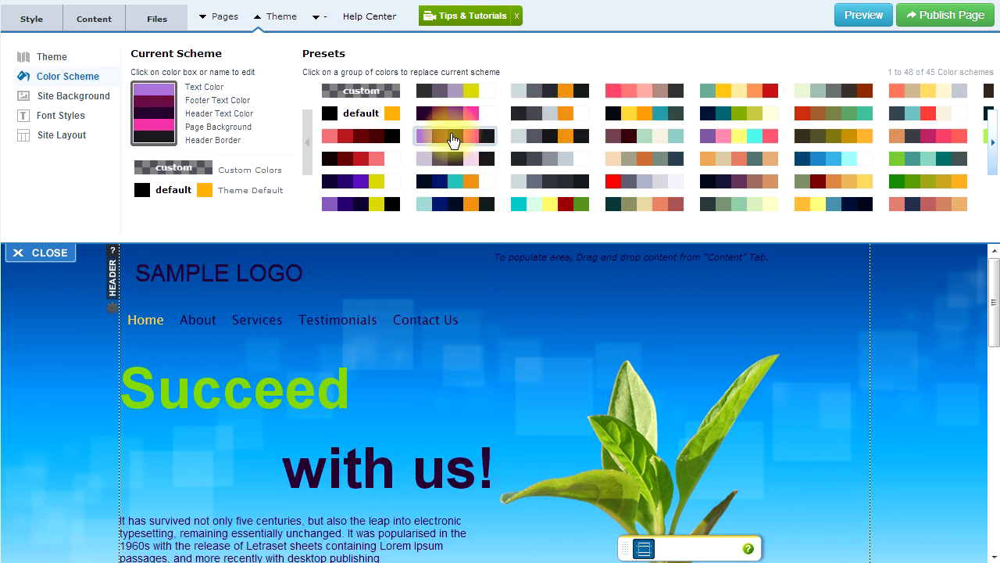
click(365, 145)
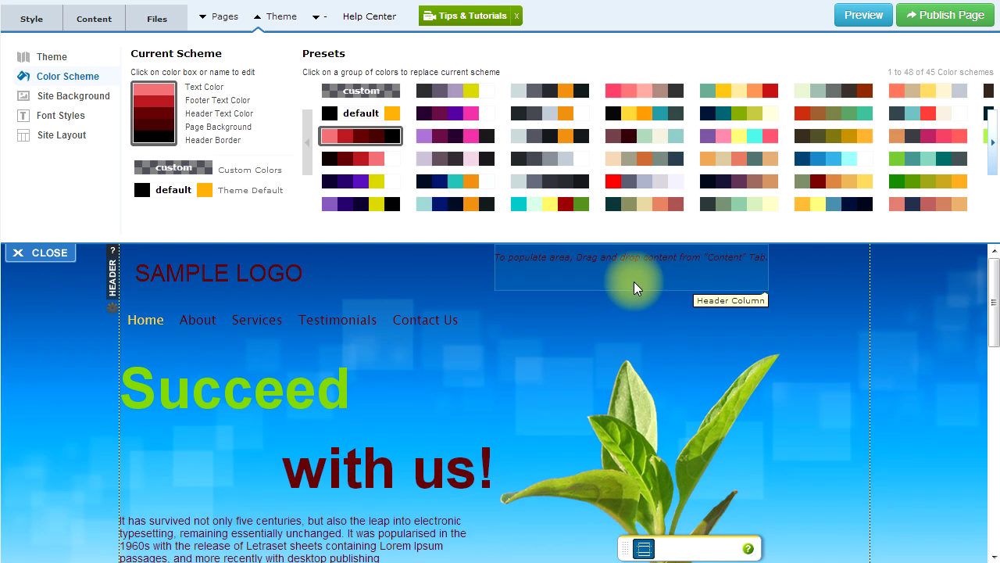
click(356, 168)
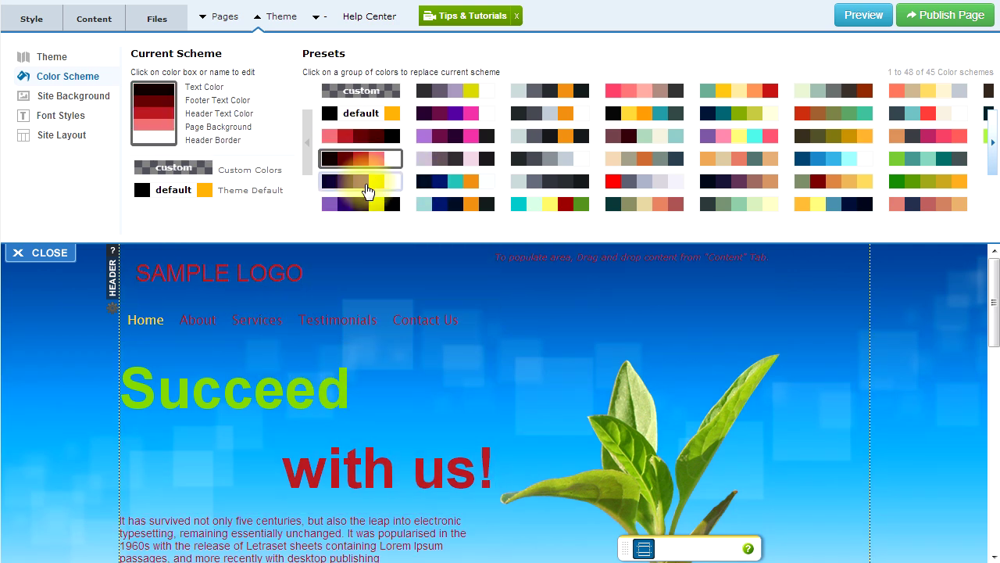
click(367, 190)
click(438, 201)
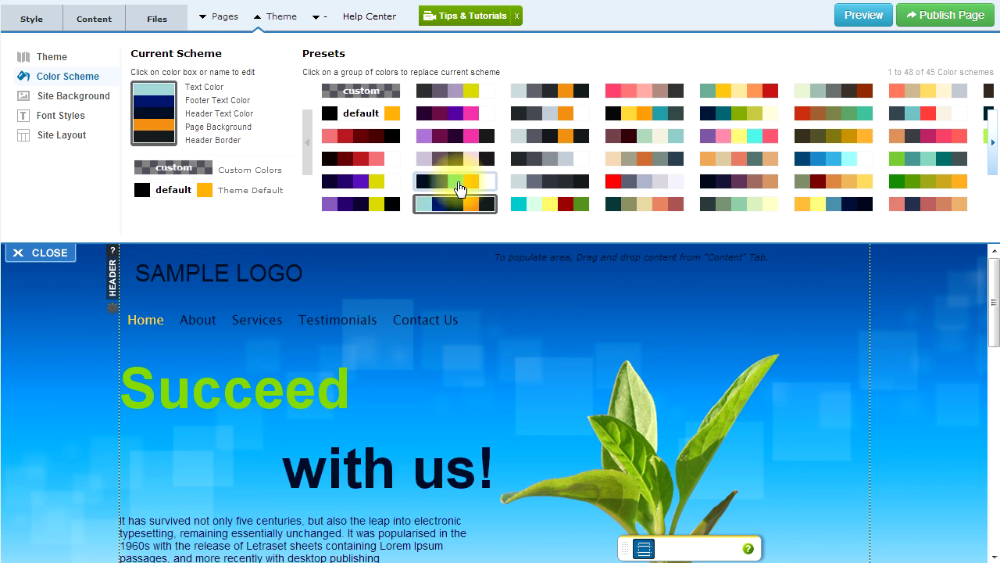
click(465, 183)
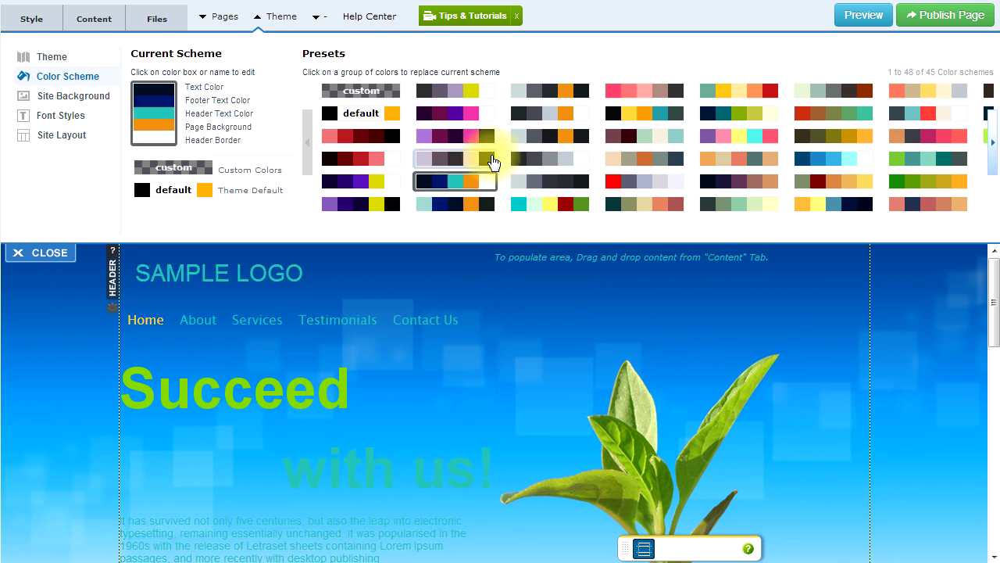
click(532, 116)
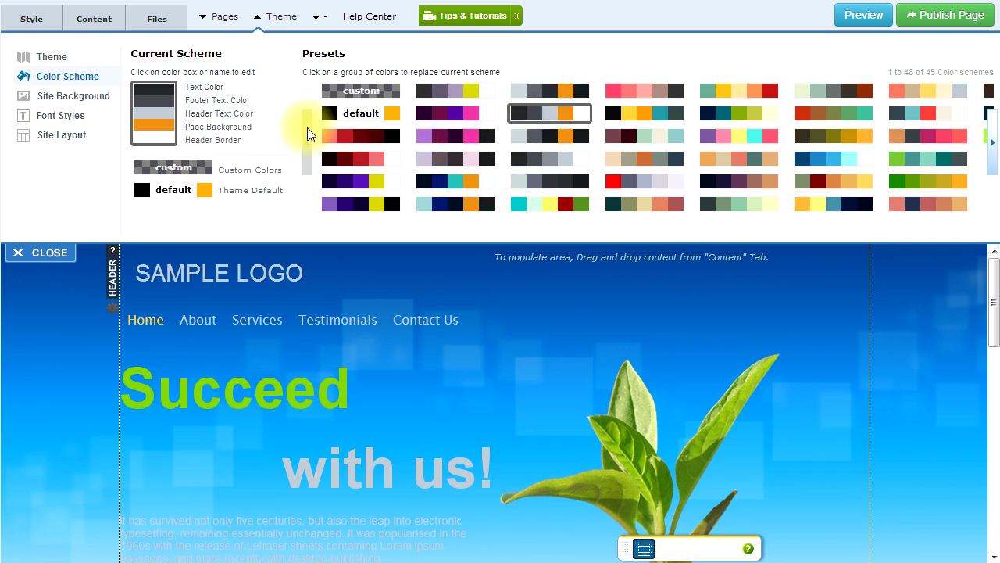
Customize the current color scheme by setting its text color to a light cyan and applying it
click(153, 87)
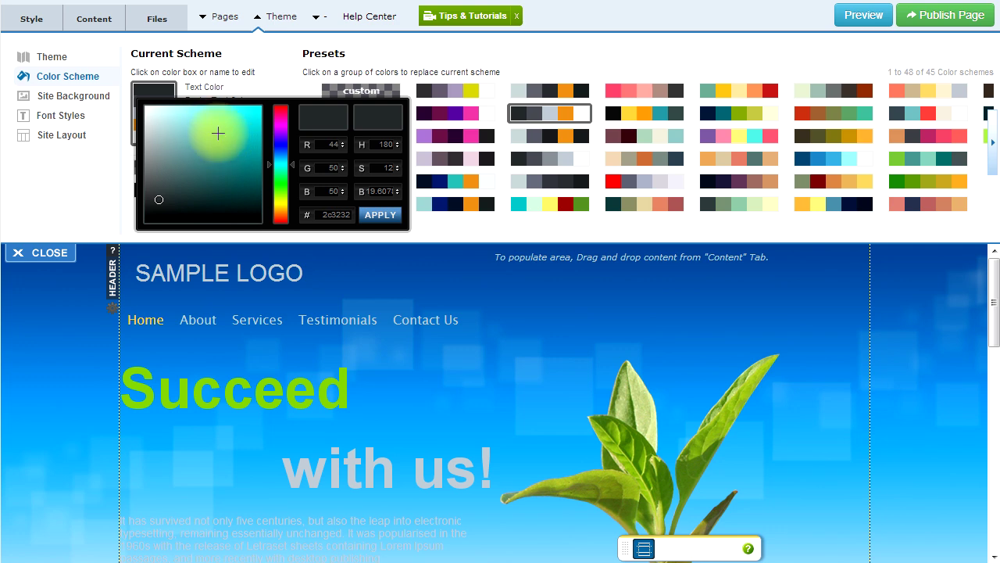
click(161, 98)
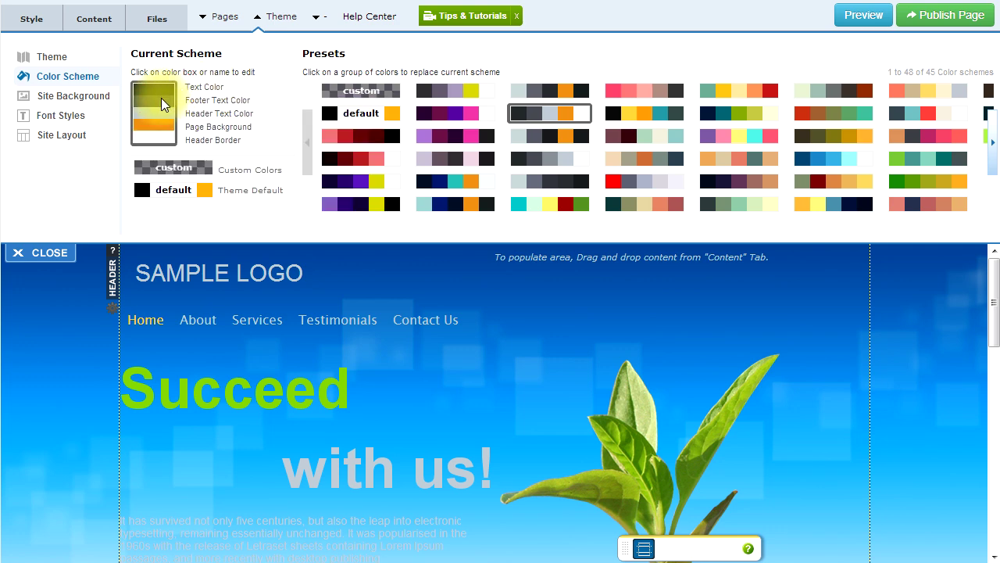
click(162, 86)
click(192, 122)
click(378, 213)
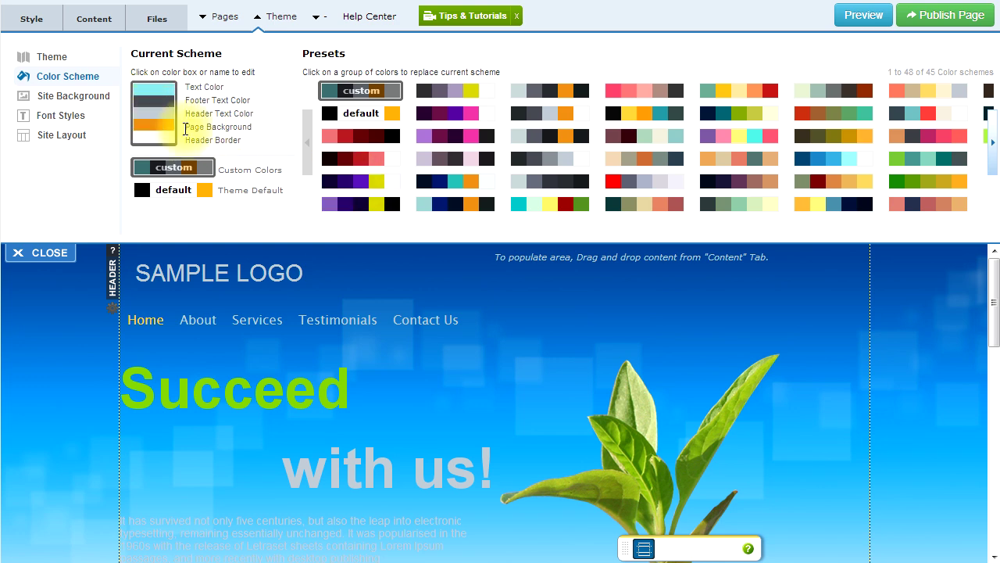
Open the site background settings and enable the background image option alongside the page background color
click(98, 96)
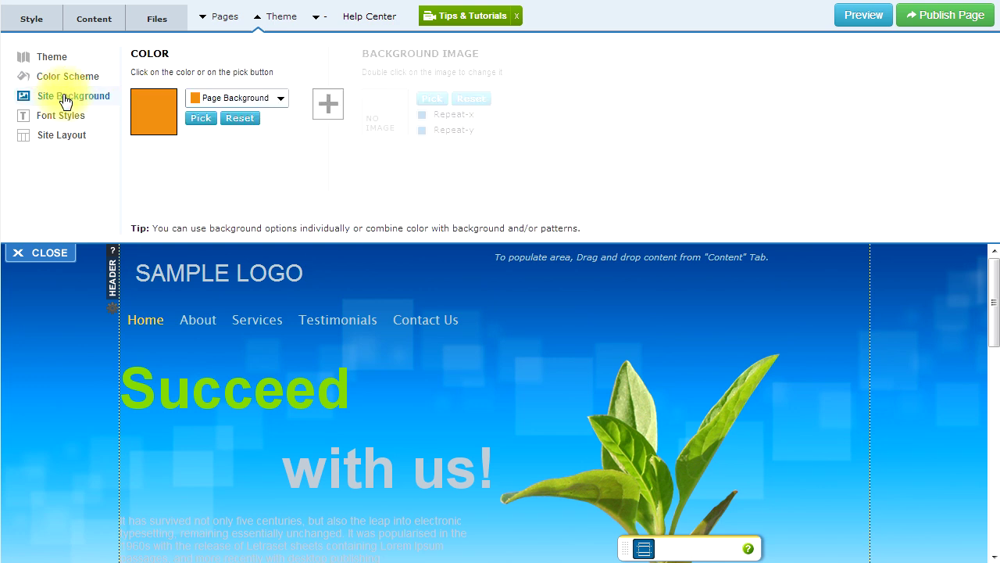
click(327, 110)
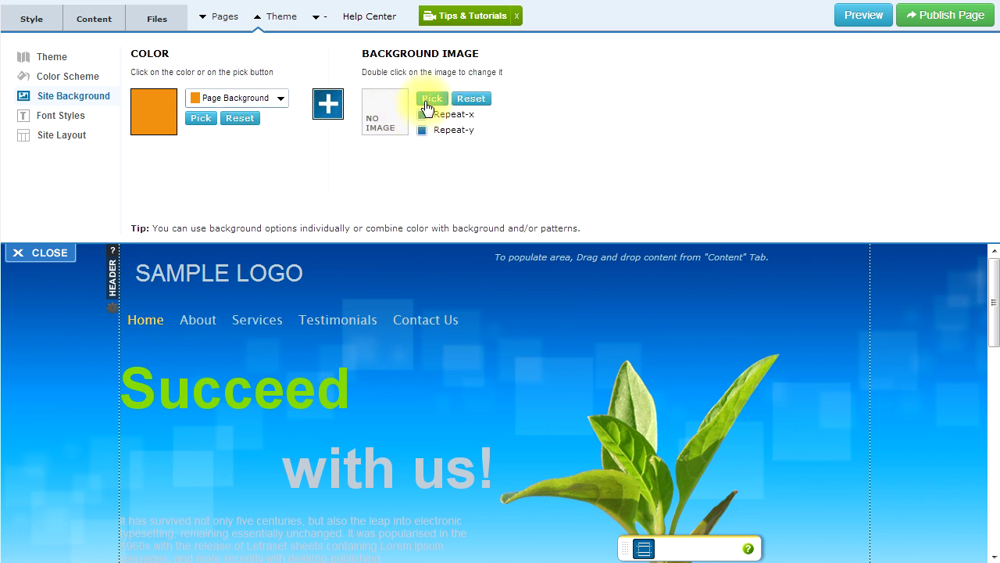
Apply the Georgia font family to the site and check it on the header and body content
click(48, 118)
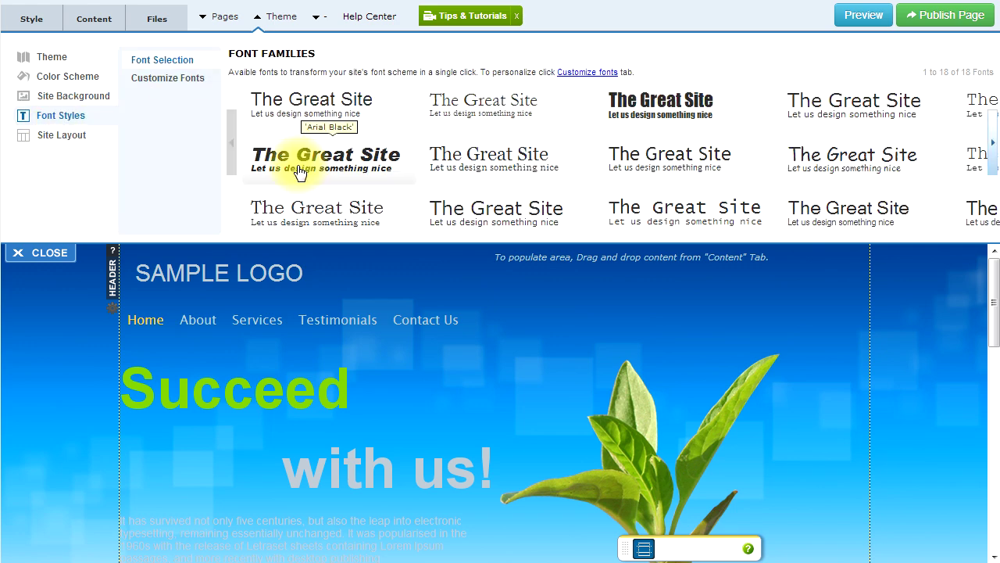
click(488, 158)
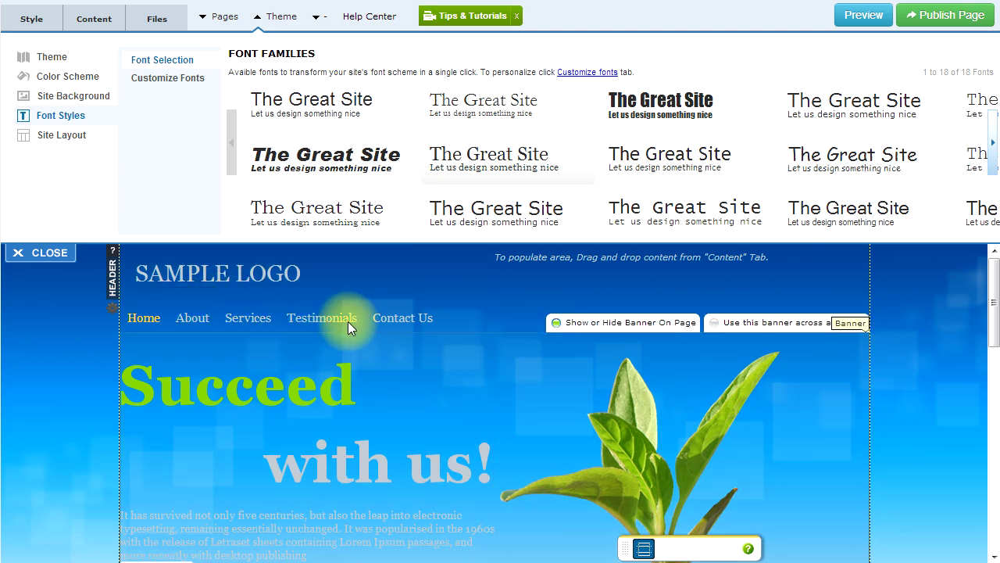
scroll(474, 411, down, 10)
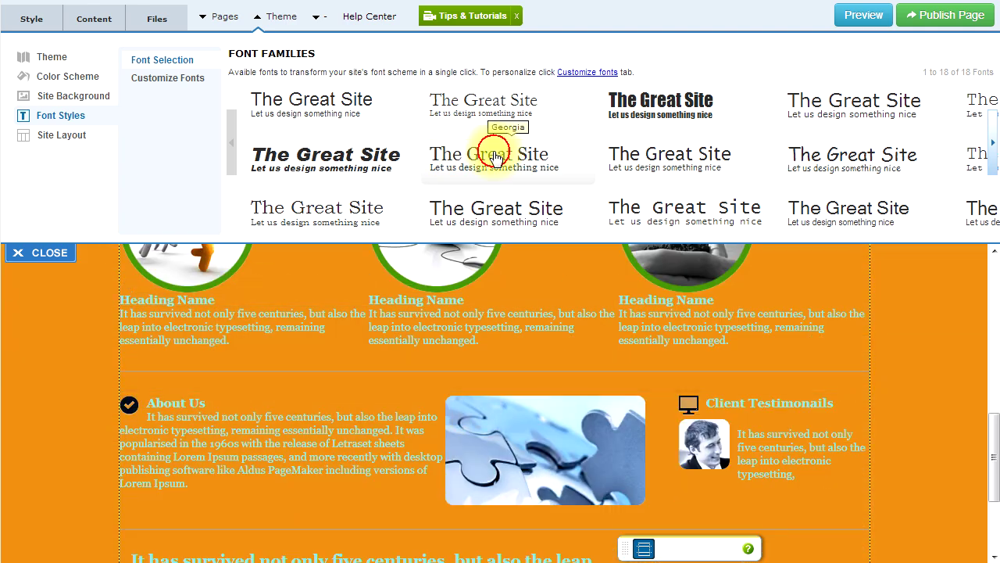
scroll(477, 320, up, 10)
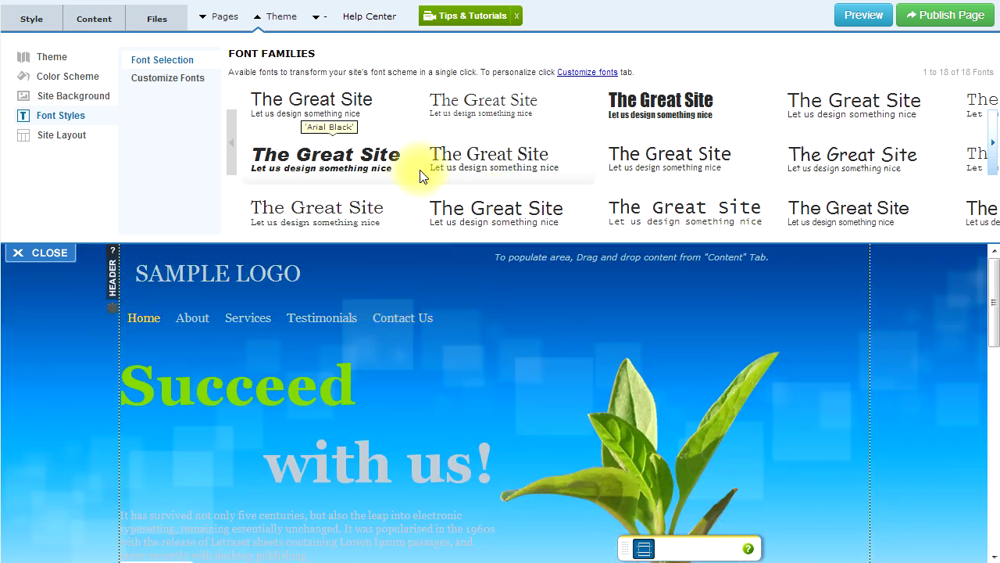
Try other font families for the site, settle on the first plain sans-serif one, and review it down the page
click(651, 110)
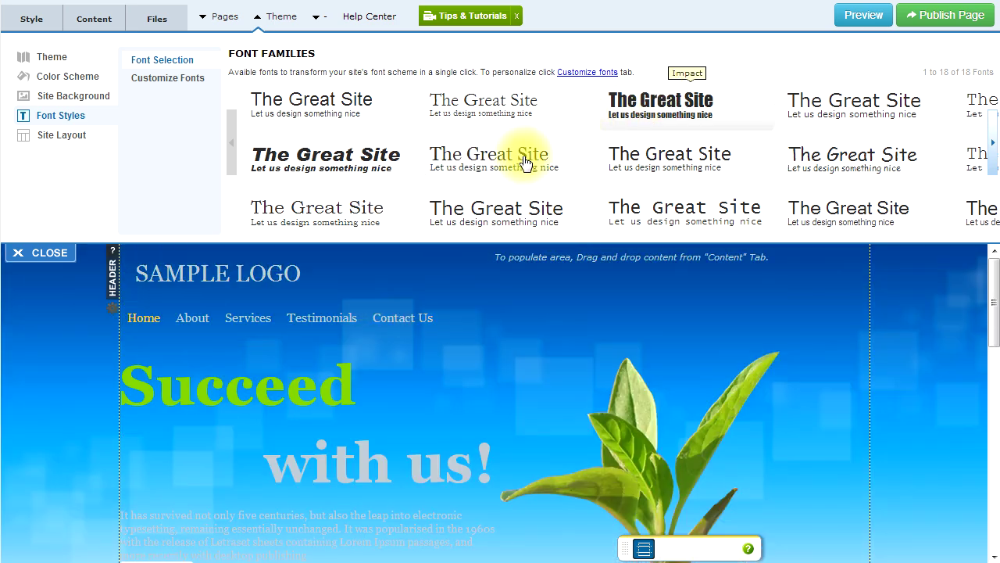
click(293, 204)
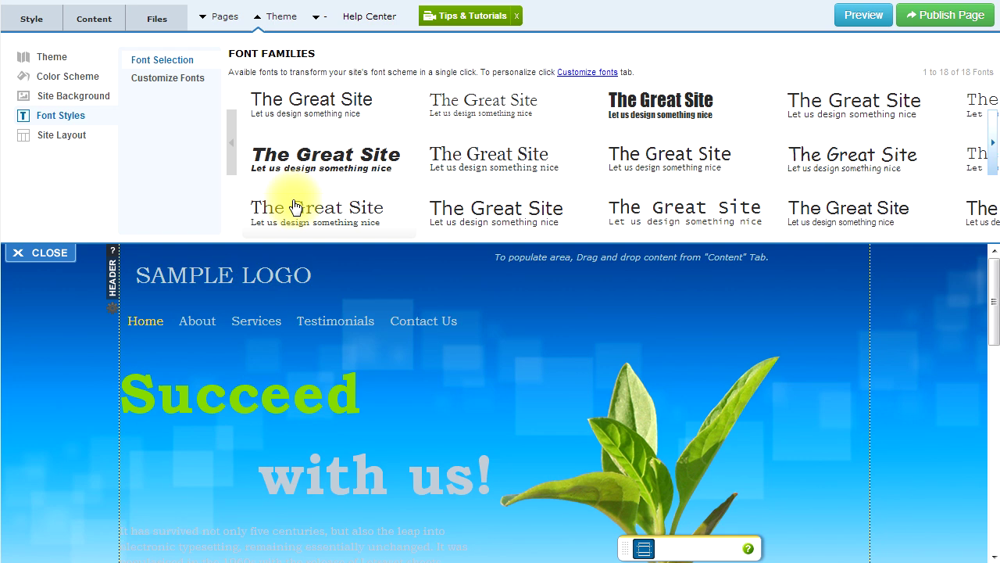
click(354, 174)
click(335, 134)
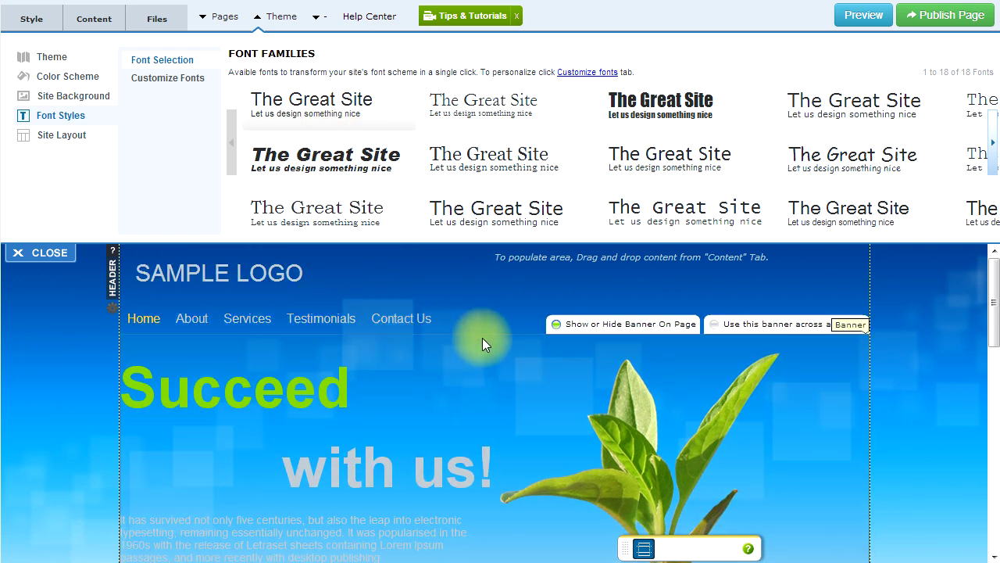
scroll(486, 338, down, 2)
scroll(486, 338, down, 2)
scroll(486, 336, up, 1)
scroll(488, 338, up, 3)
Select the page body and set its background color to the blue-purple #4715D1
scroll(407, 334, down, 5)
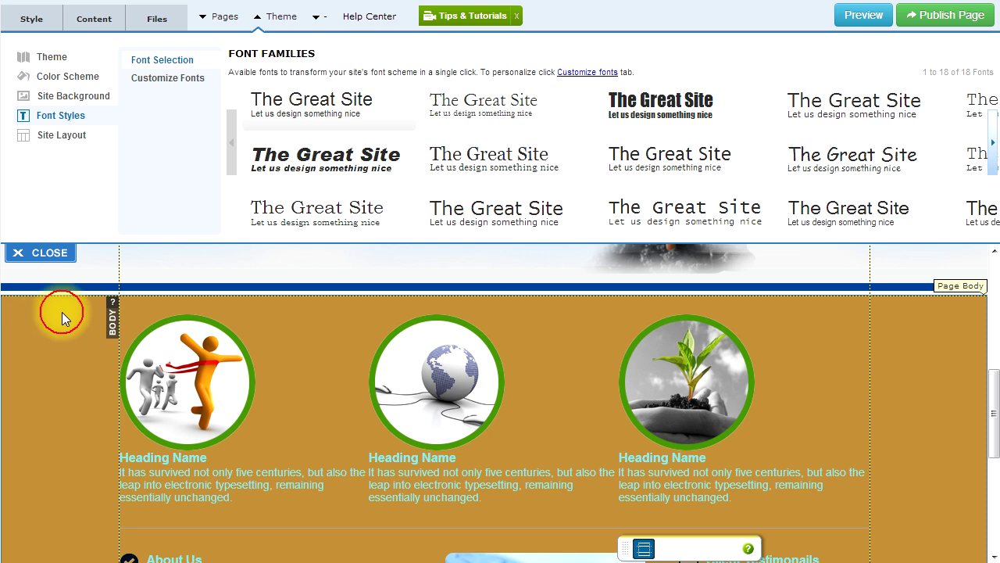
click(62, 311)
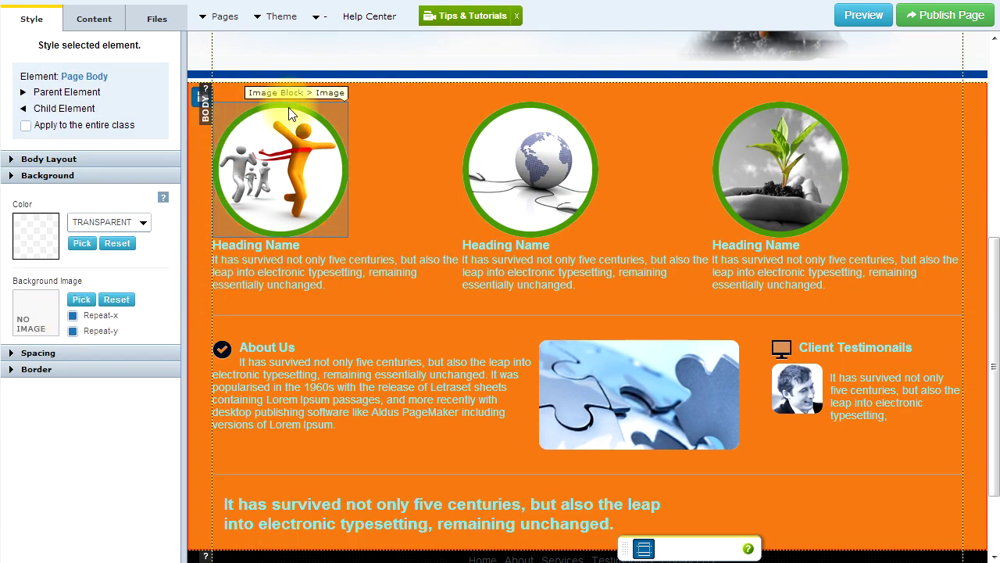
click(400, 121)
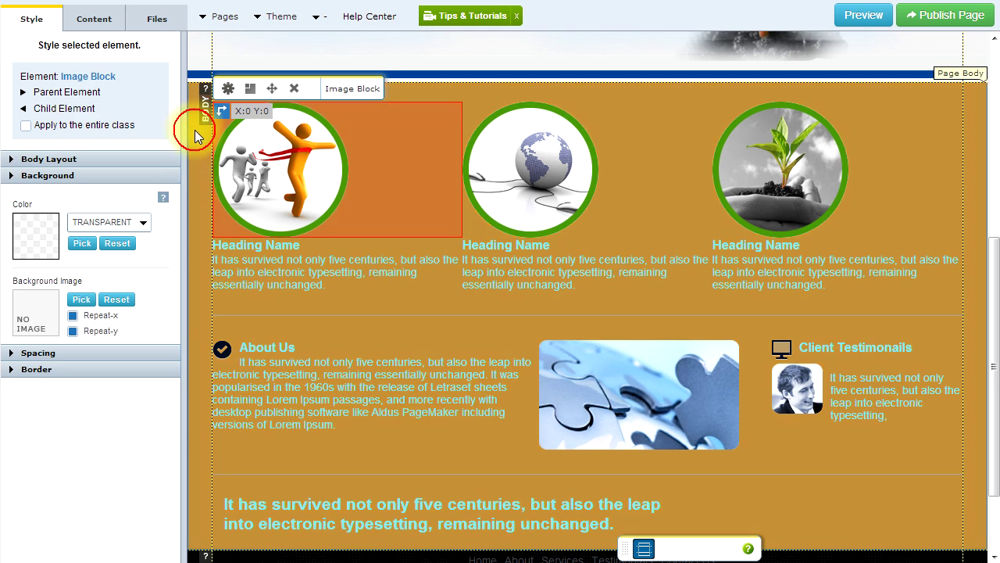
click(193, 128)
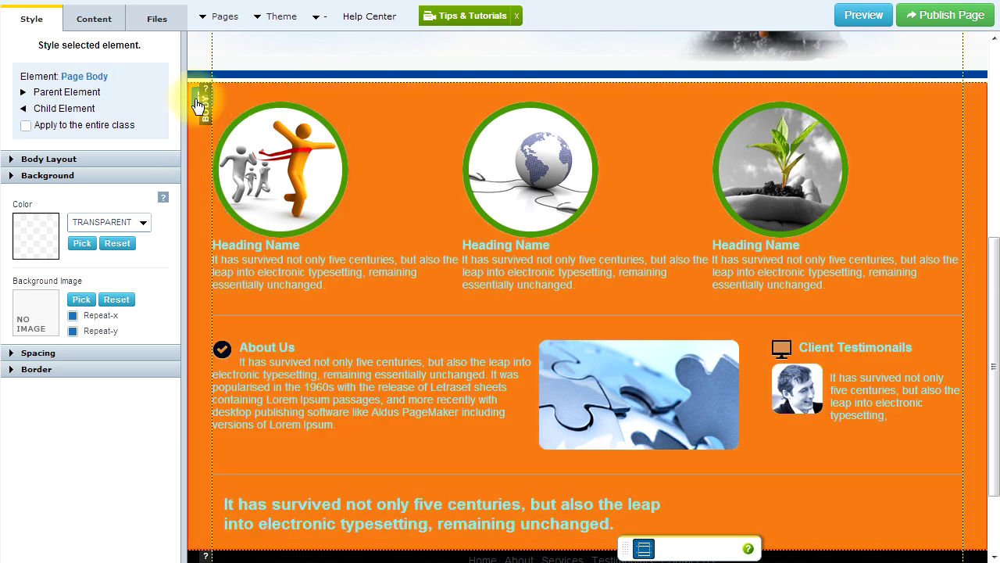
mouse_move(195, 106)
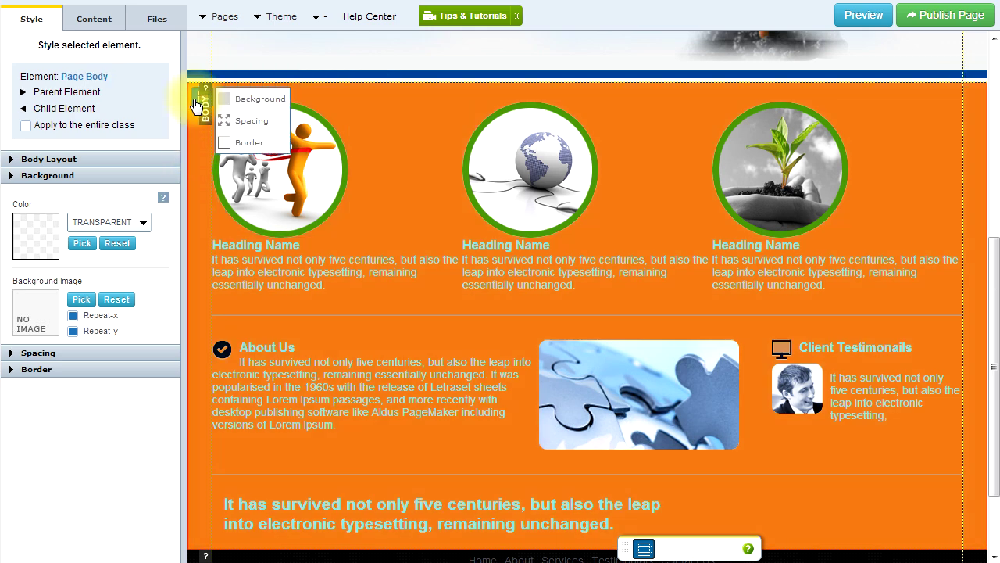
click(236, 102)
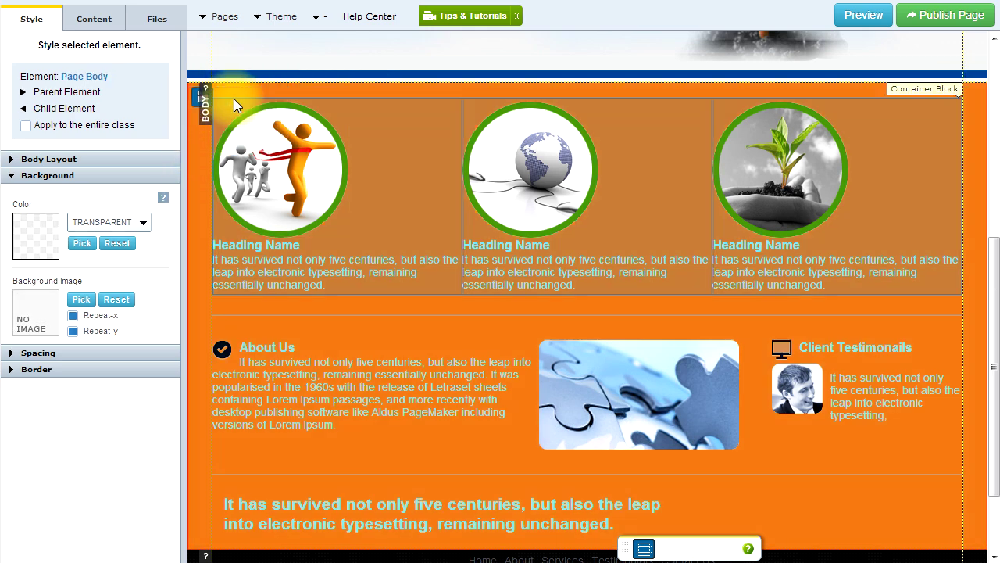
click(35, 247)
drag(78, 289, 99, 334)
drag(160, 326, 129, 291)
click(258, 380)
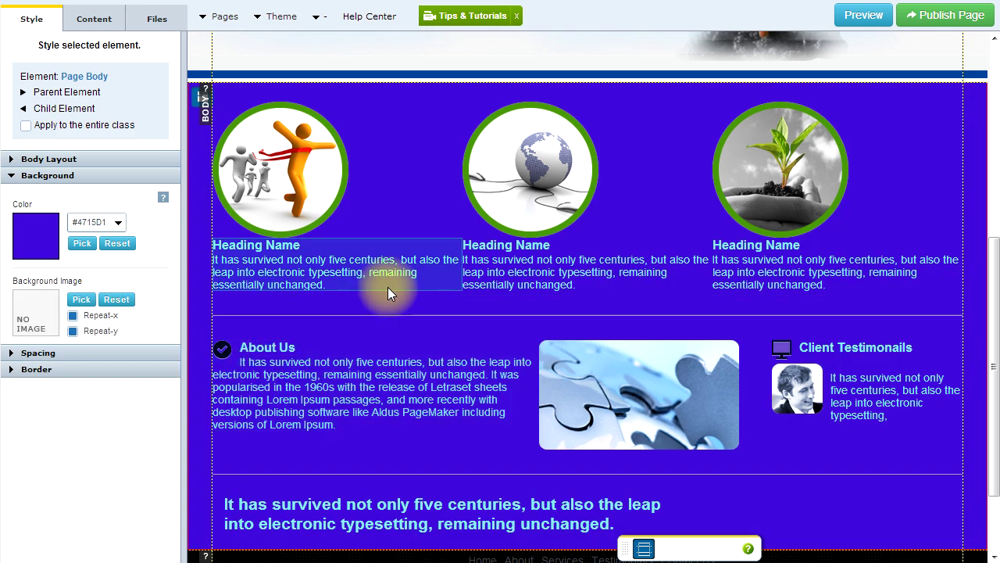
Select the container block holding the About Us section and try it with four columns and with three
drag(994, 305, 995, 352)
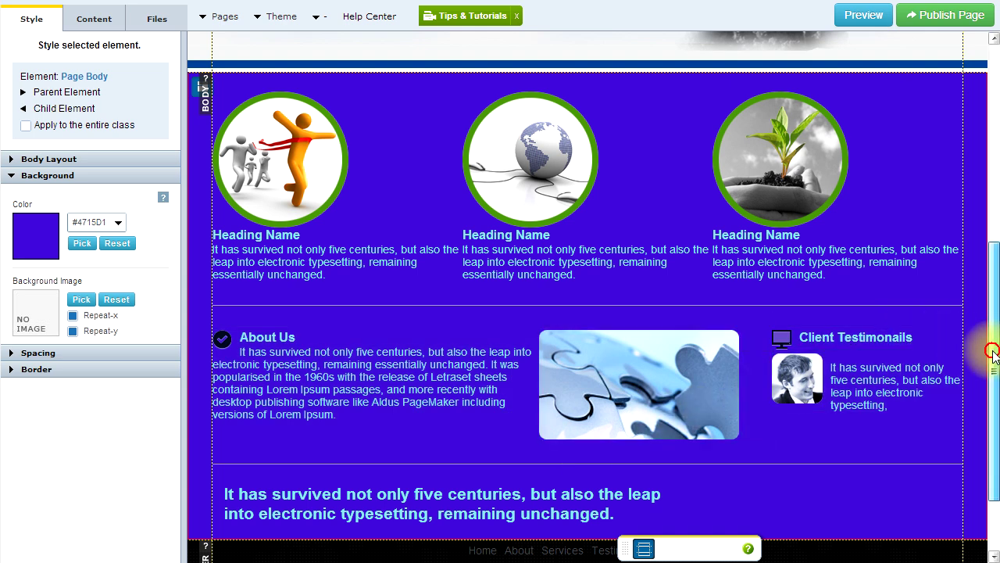
drag(991, 353, 991, 365)
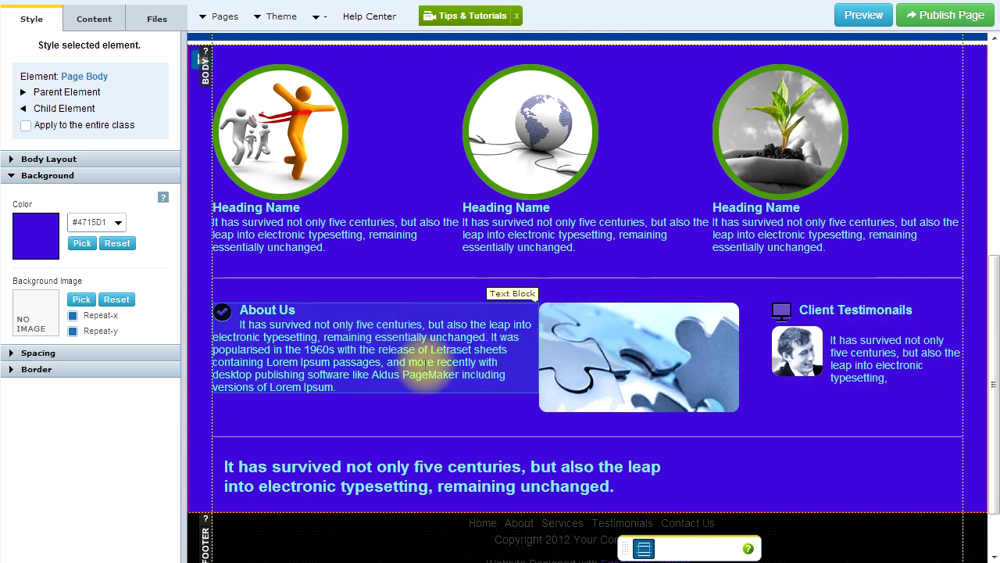
click(508, 415)
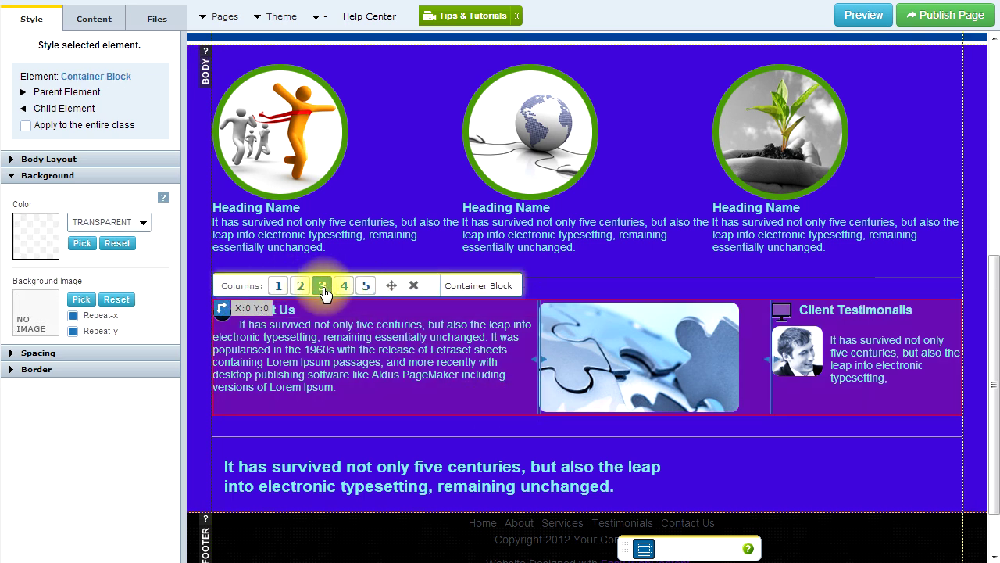
click(344, 288)
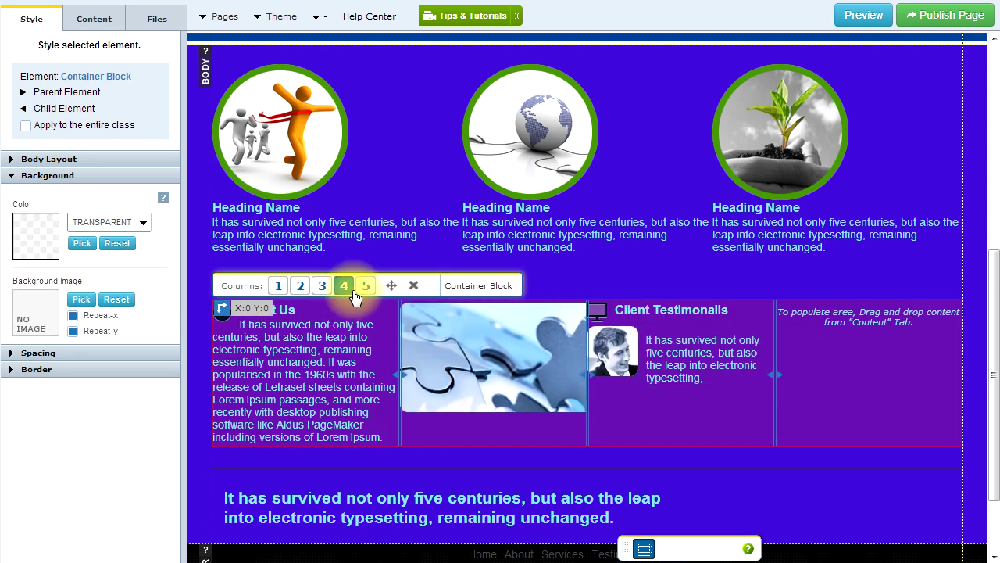
click(322, 285)
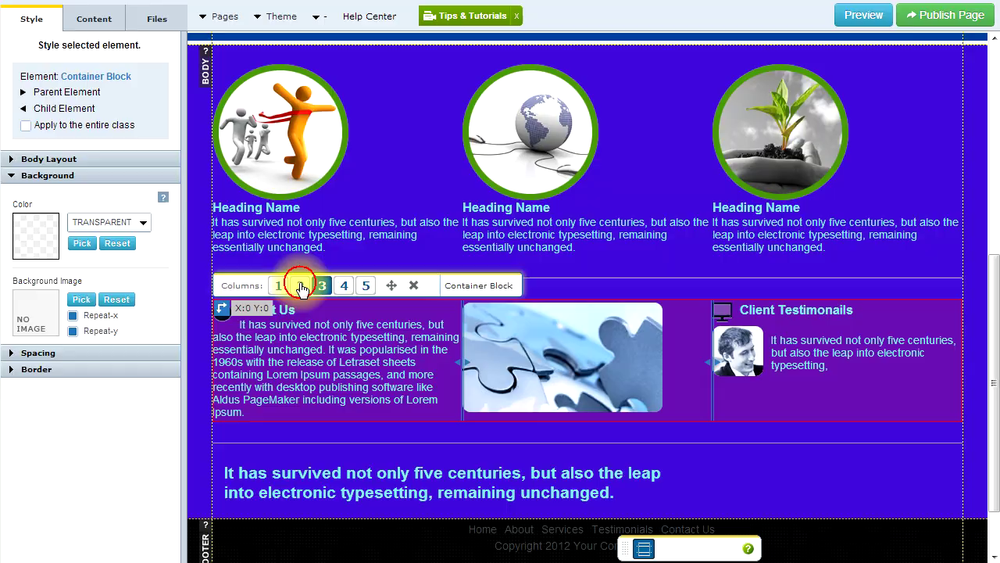
Set the About Us container block to two columns and widen the text column by moving the divider toward the image
click(302, 287)
click(592, 325)
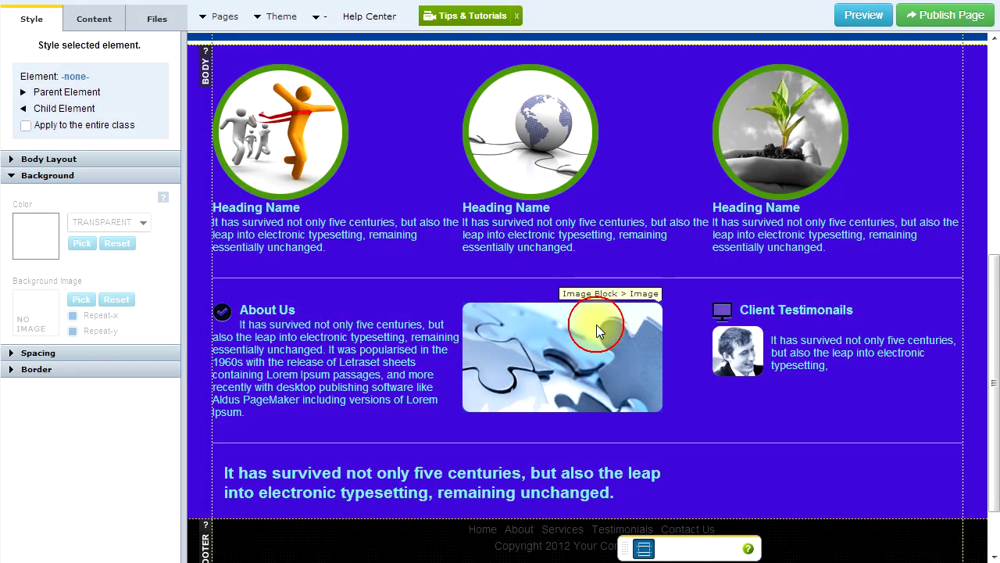
click(838, 406)
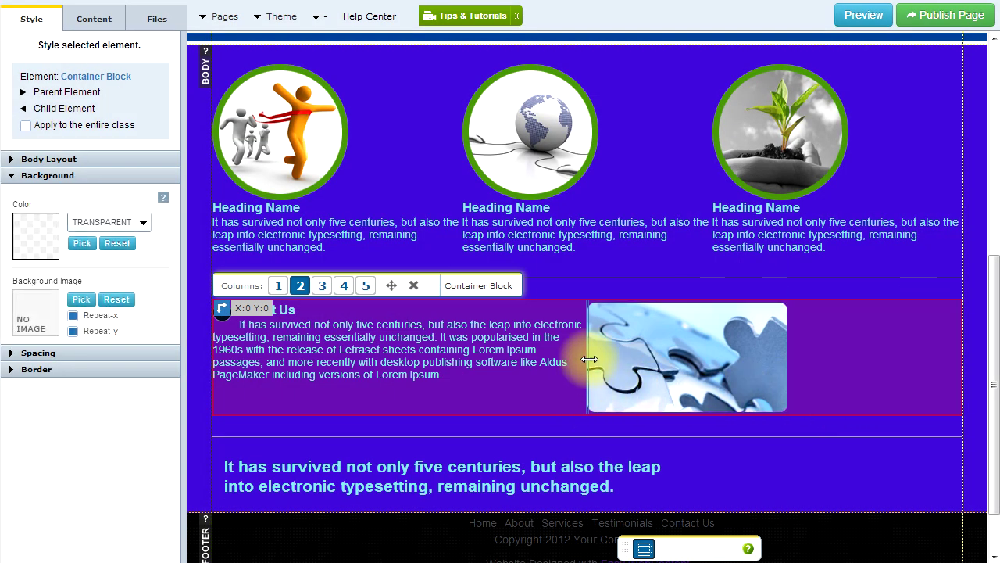
drag(596, 357, 698, 357)
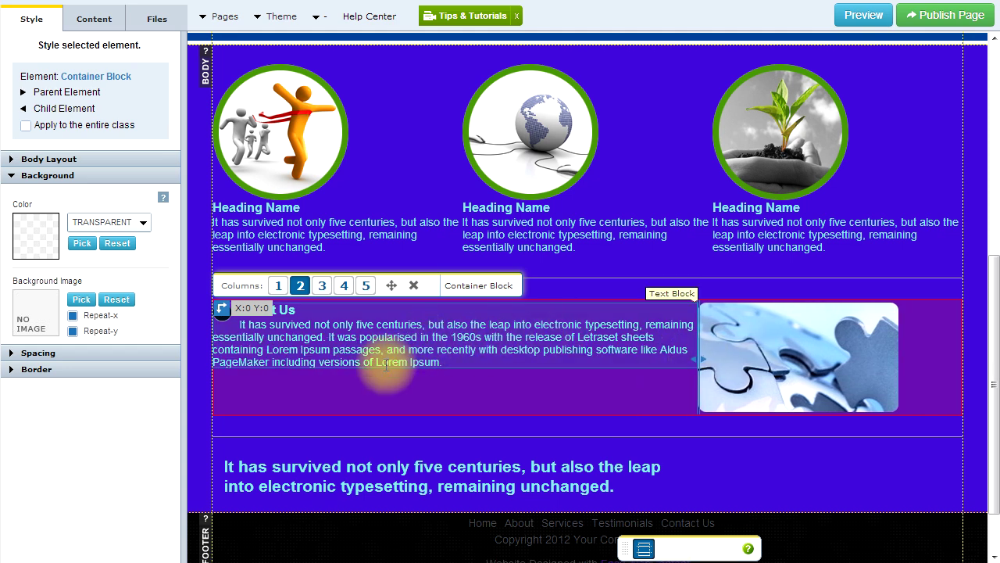
Examine the first circular image's settings, including its color adjustments, size, link and source options, and close them without changes
drag(994, 290, 993, 227)
click(570, 276)
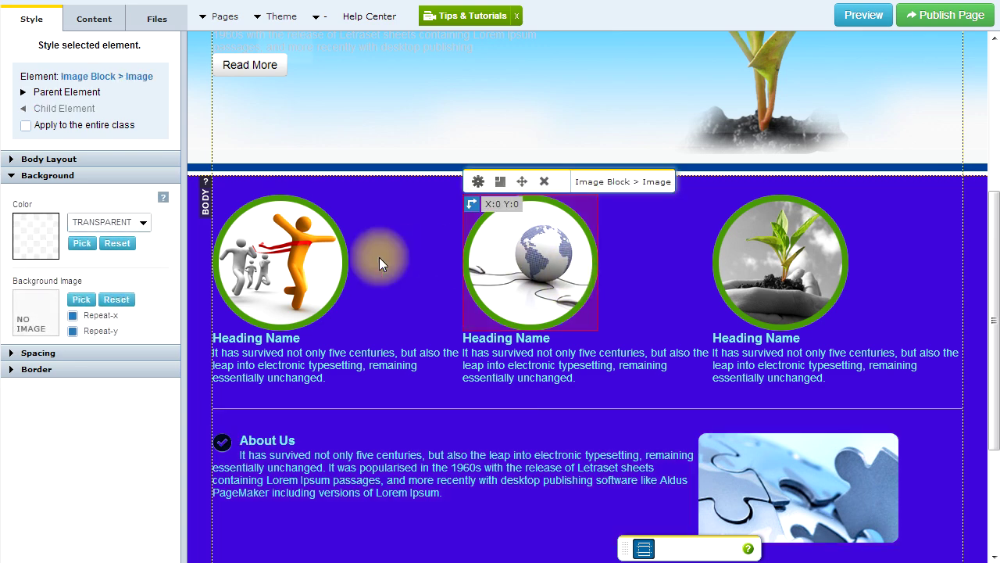
click(244, 229)
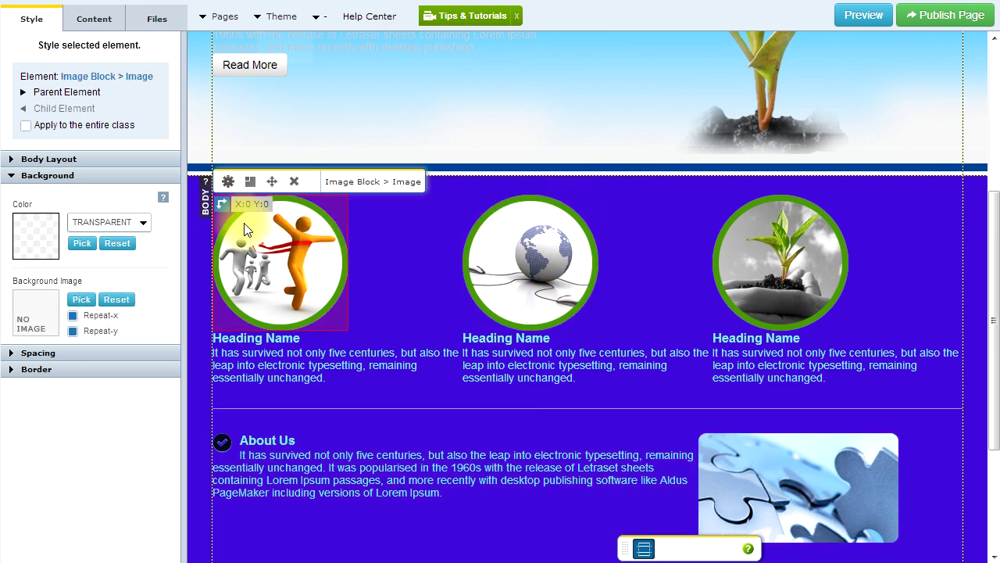
click(227, 185)
click(546, 244)
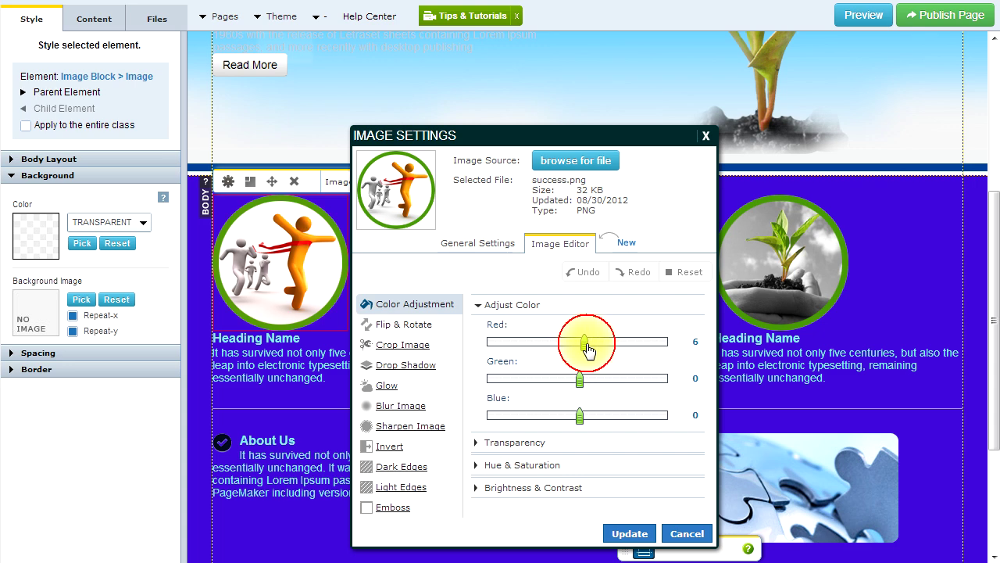
click(489, 244)
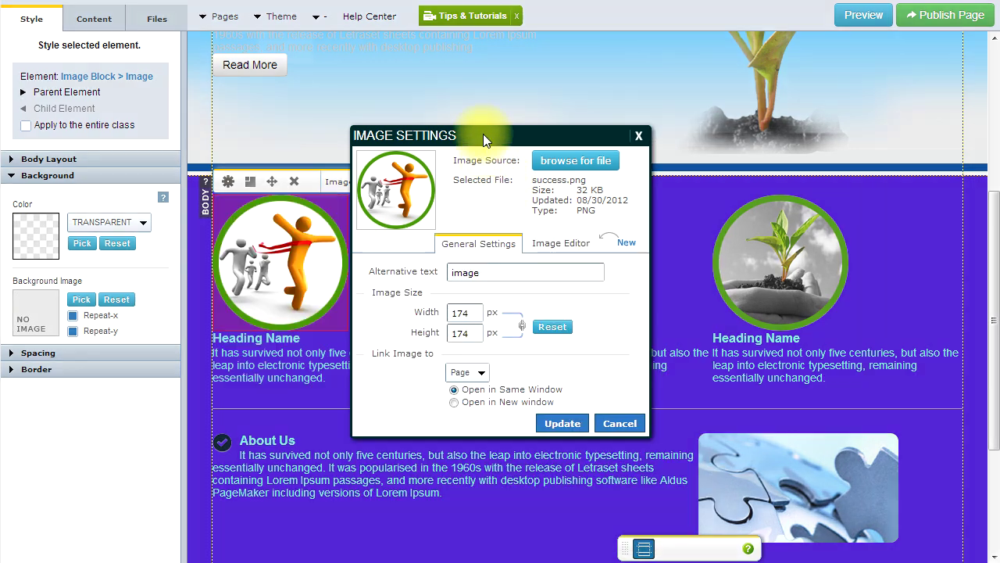
drag(483, 134, 546, 119)
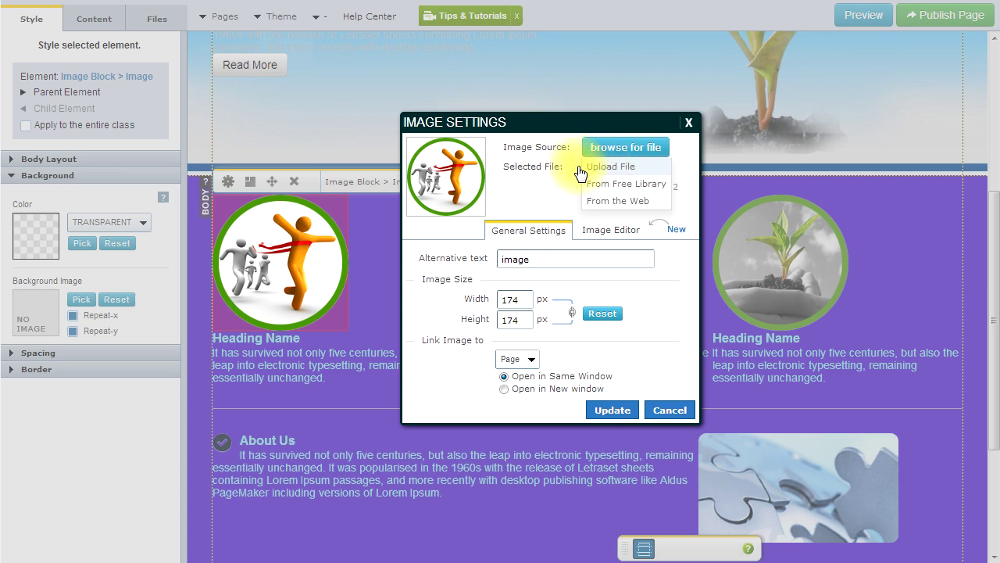
click(657, 410)
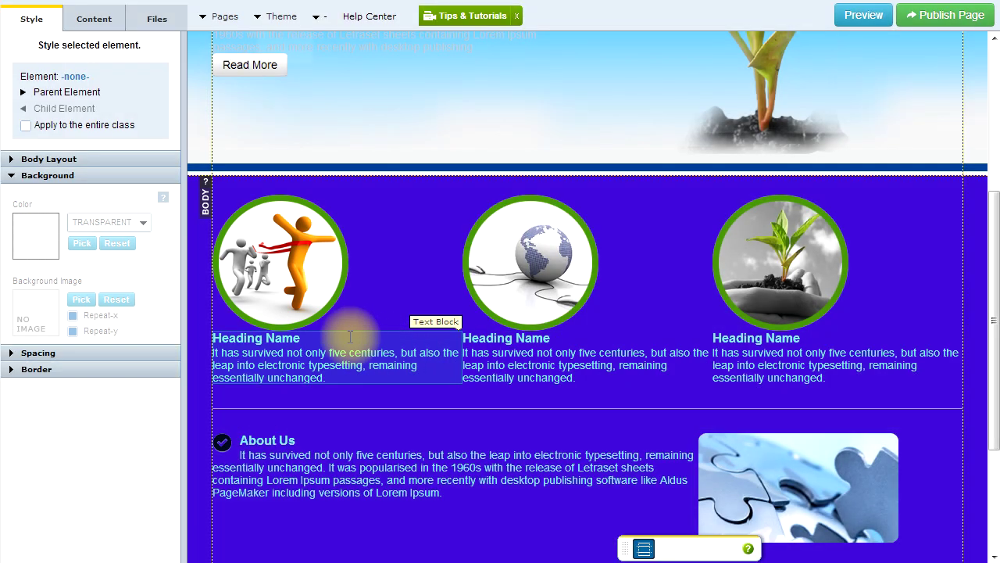
Open the About page by following its link in the site's header menu
scroll(430, 337, up, 4)
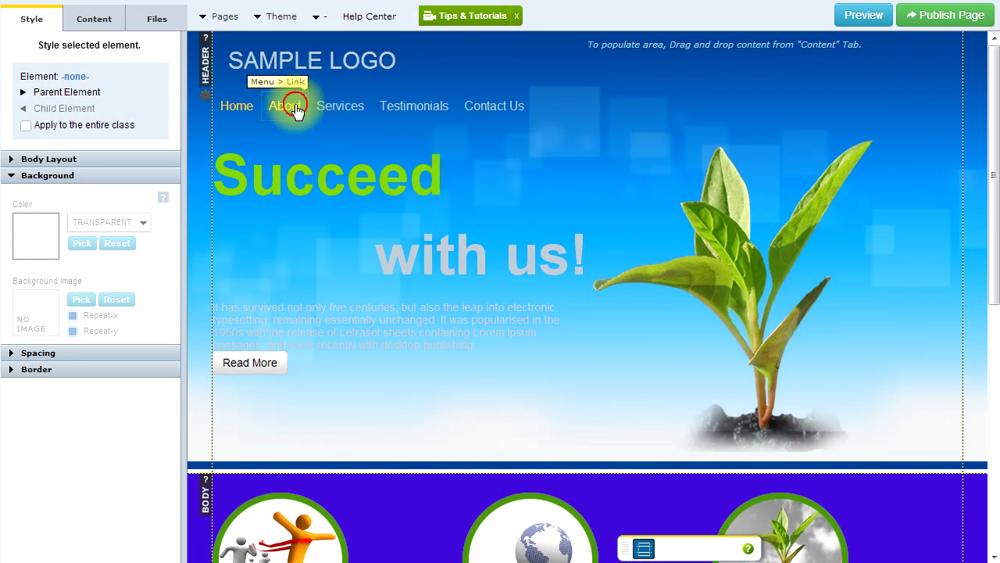
click(286, 107)
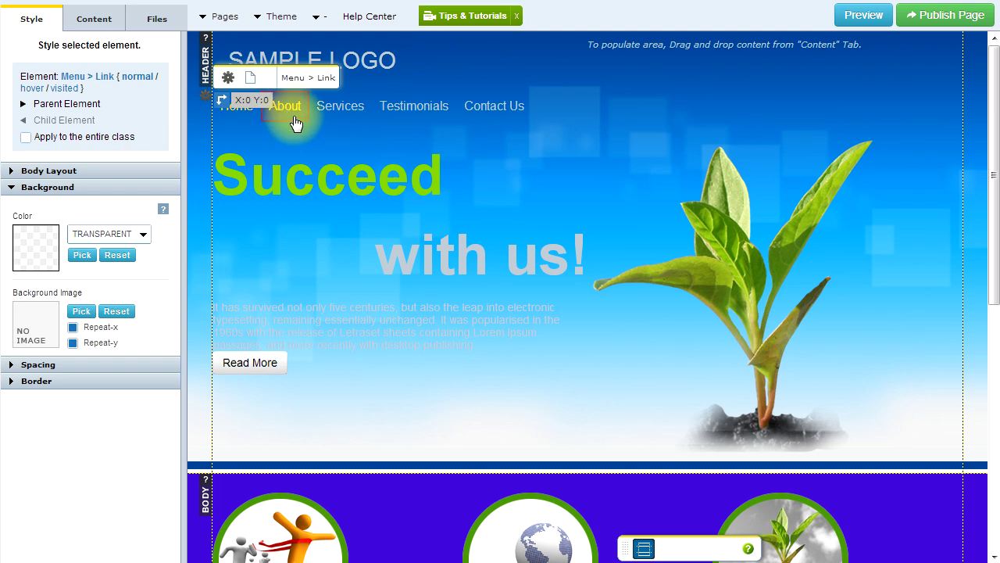
click(305, 136)
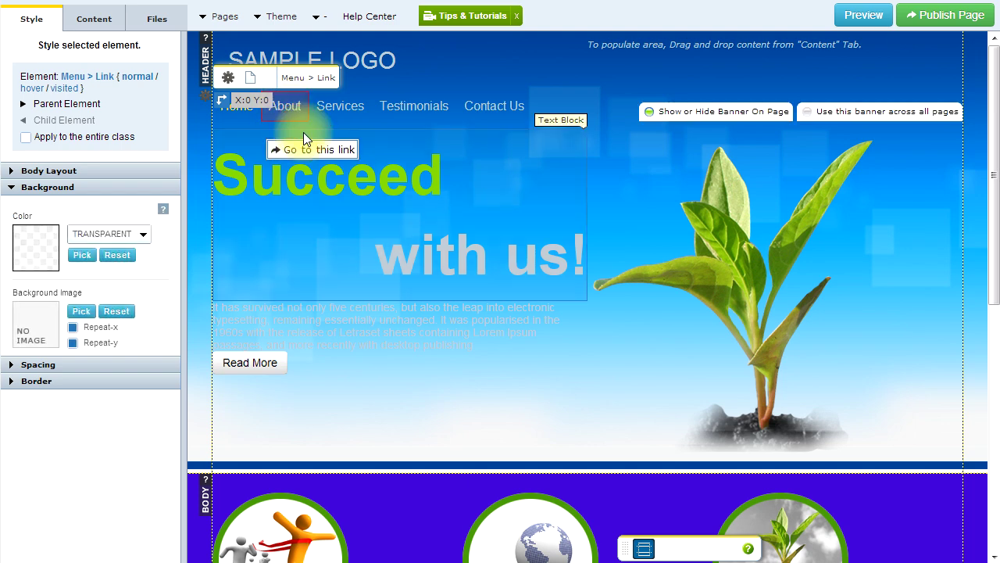
click(288, 110)
click(293, 131)
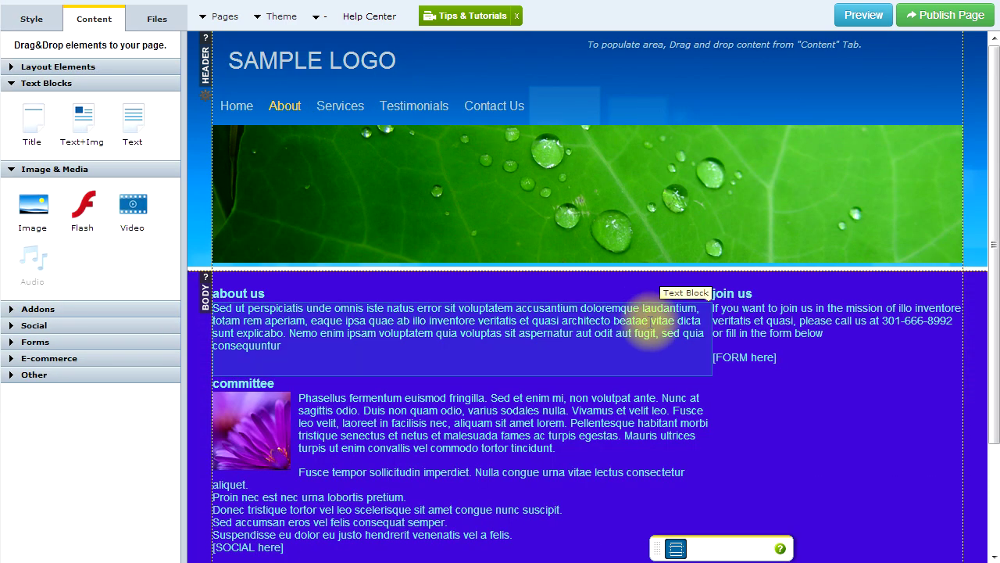
Select the About page's body content and move its column divider slightly toward the about us text, widening the join us column
scroll(688, 283, down, 3)
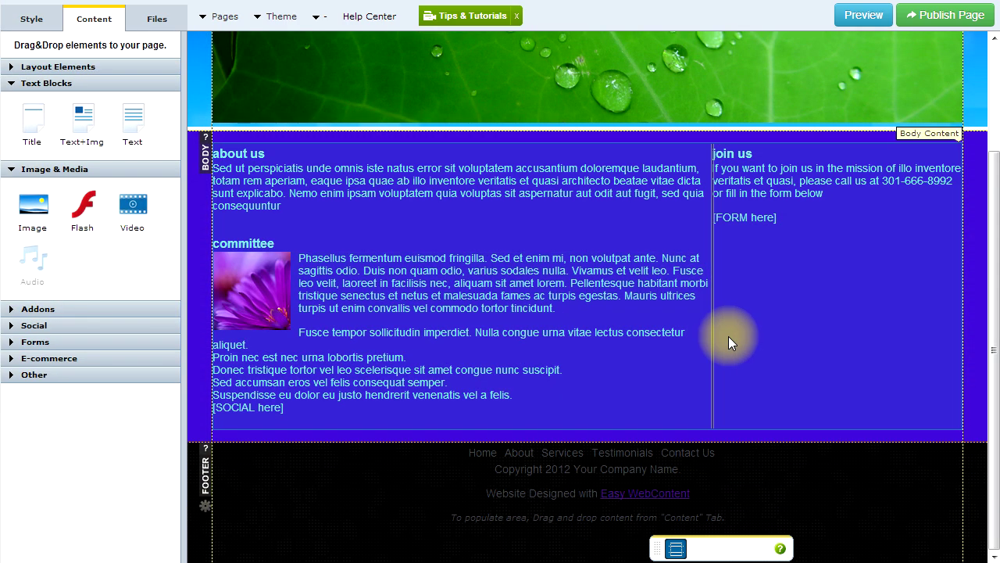
click(728, 339)
mouse_move(712, 290)
mouse_down()
mouse_move(690, 284)
mouse_move(701, 285)
mouse_up()
Add a Text block directly beneath the about us heading and cut its placeholder text off after "Morbi metus nibh, faucibu"
click(92, 19)
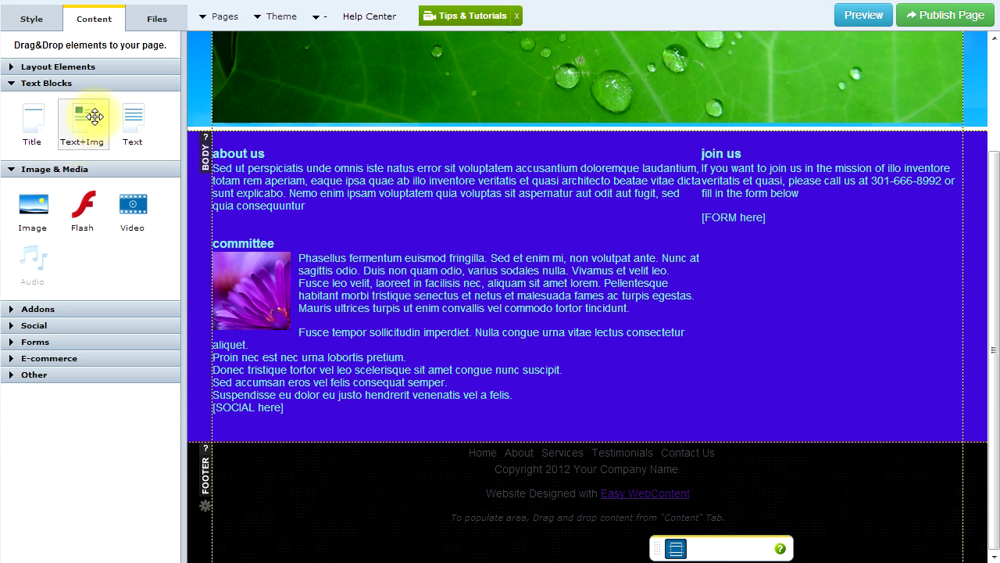
drag(132, 125, 561, 198)
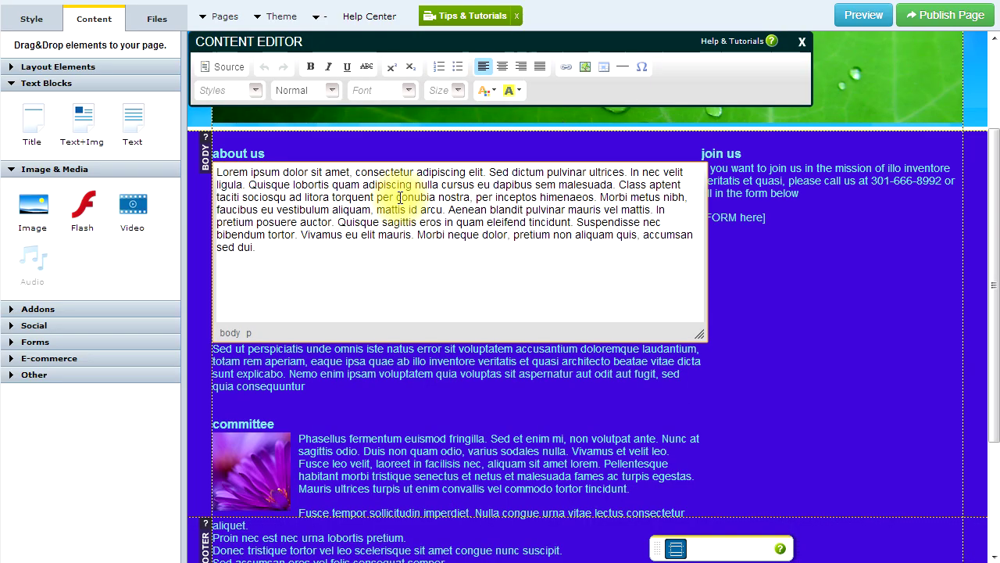
drag(291, 252, 218, 174)
key(Delete)
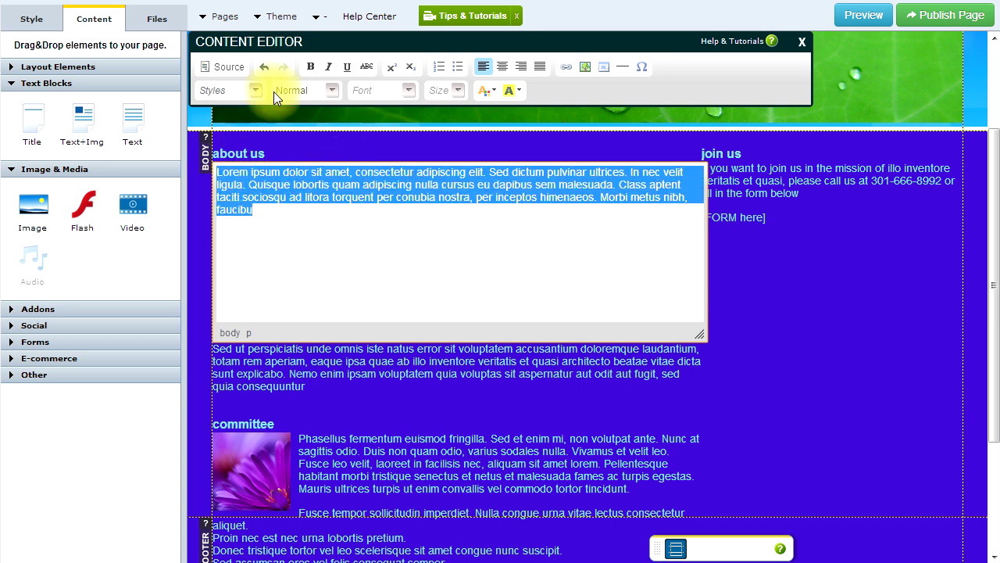
Make the new block's remaining placeholder text bold and save it to the page
click(310, 67)
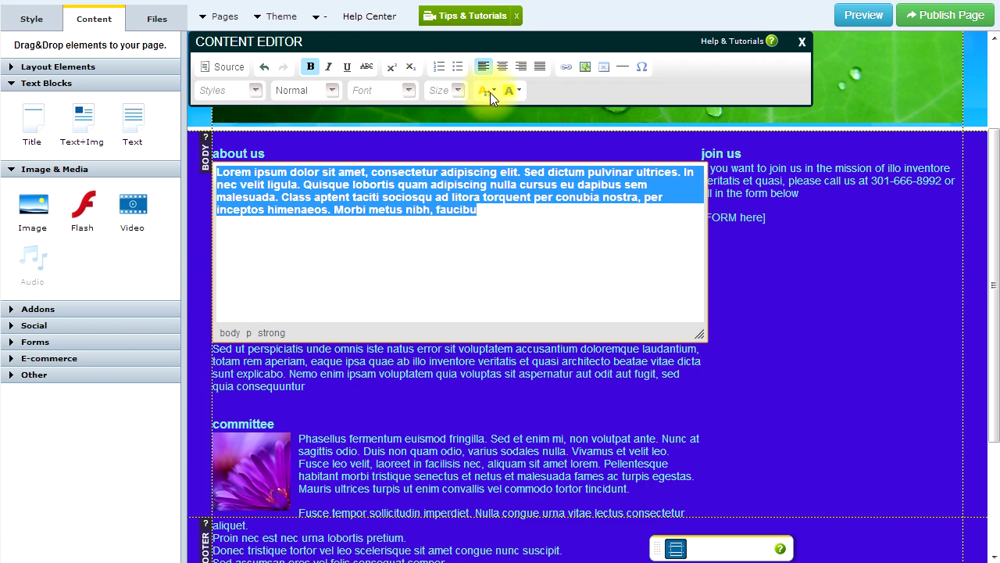
click(746, 258)
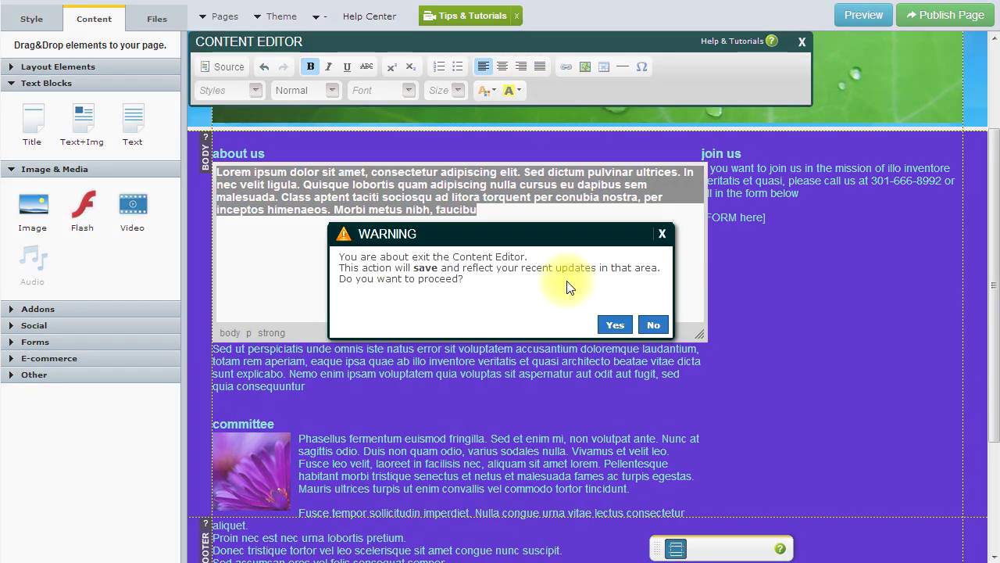
click(613, 322)
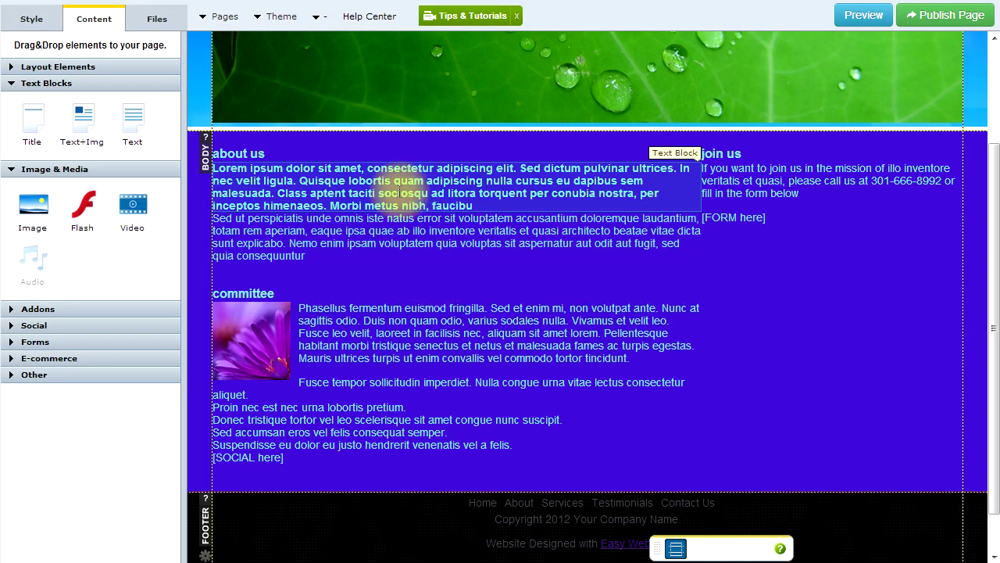
Select the new bold text block and review its type and character settings
click(410, 193)
click(45, 179)
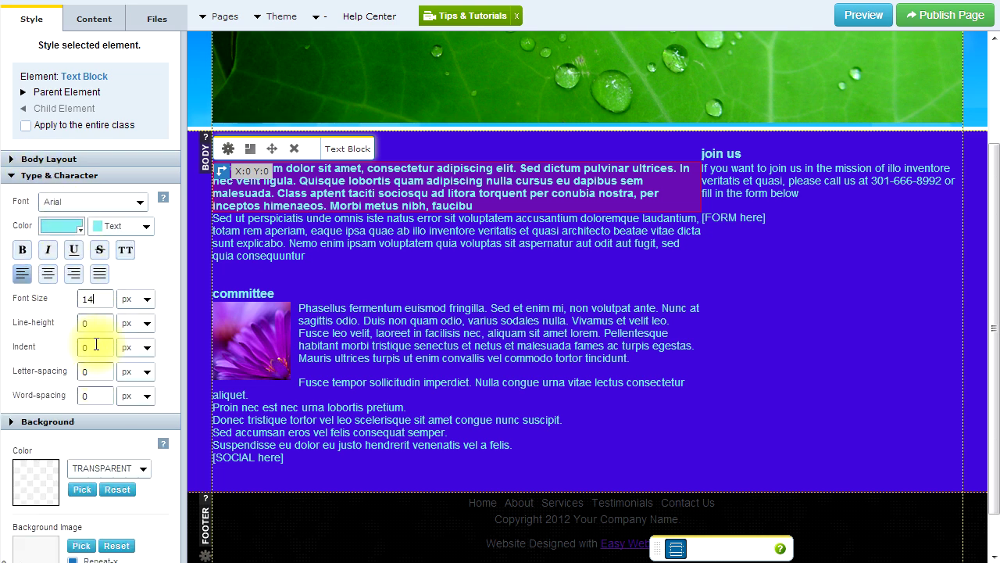
click(749, 285)
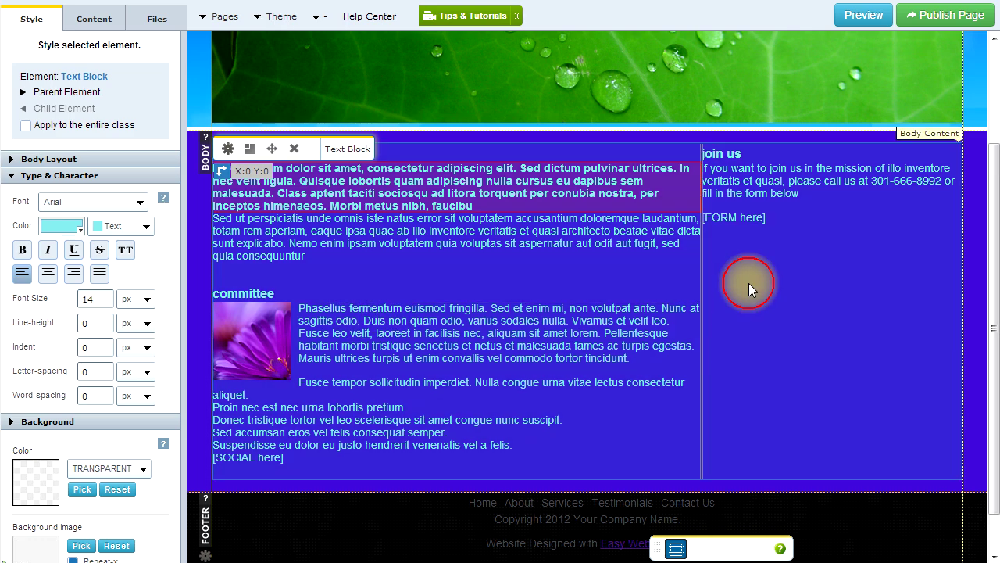
Open the list of web pages and examine the options for creating a page
scroll(920, 234, up, 3)
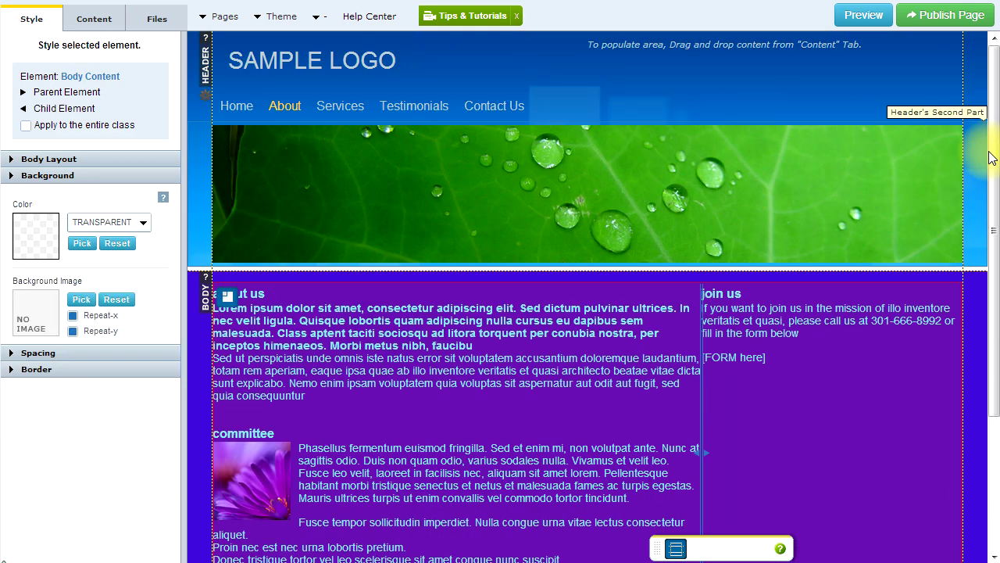
click(224, 18)
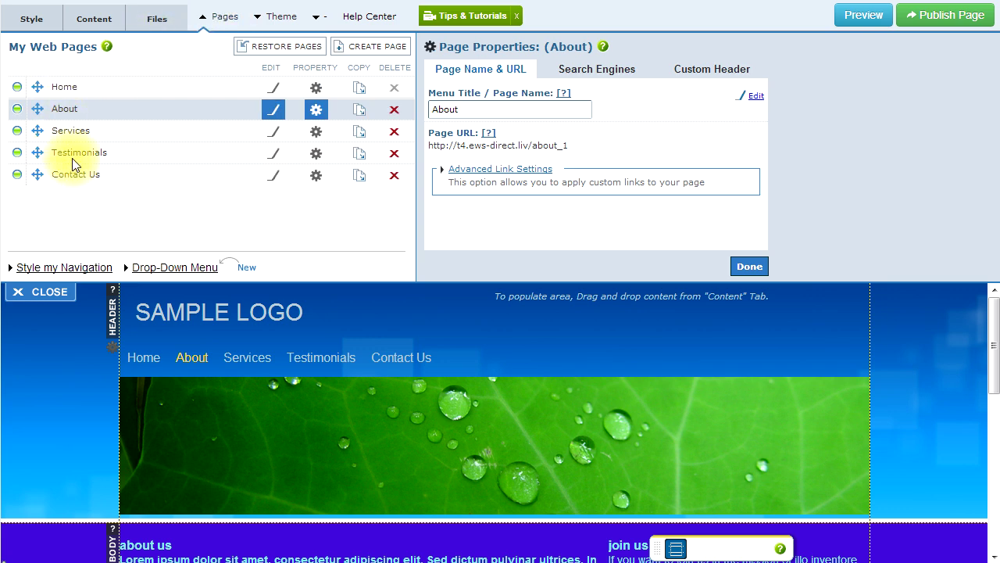
click(372, 48)
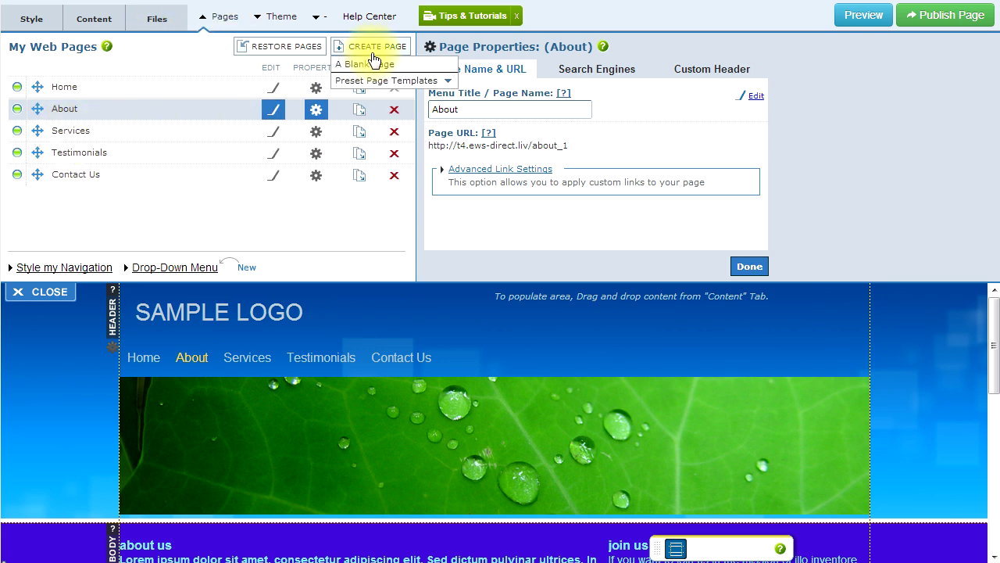
click(370, 64)
click(370, 64)
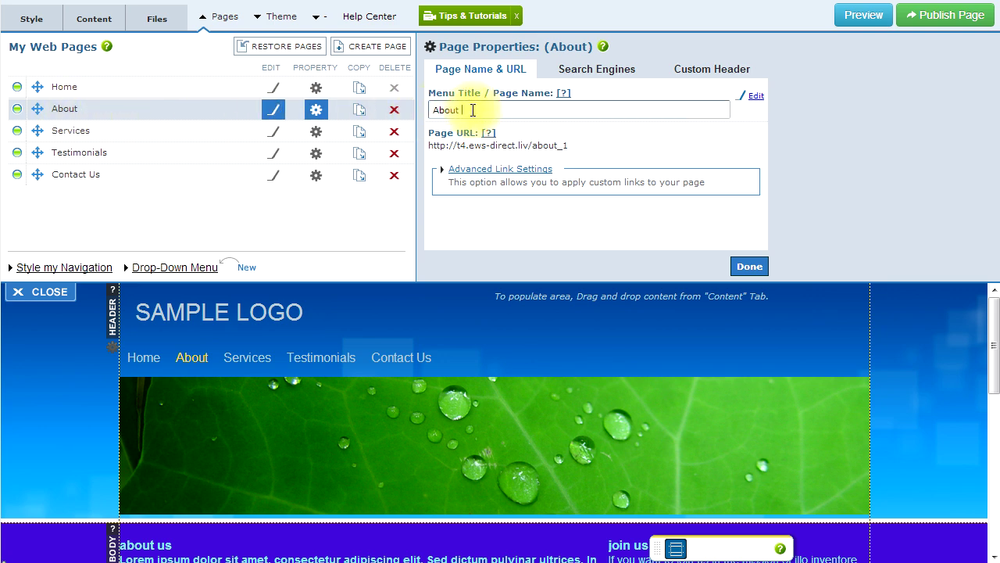
Rename the About page to About Us and nest the Testimonials page beneath it as a drop-down subpage
click(472, 111)
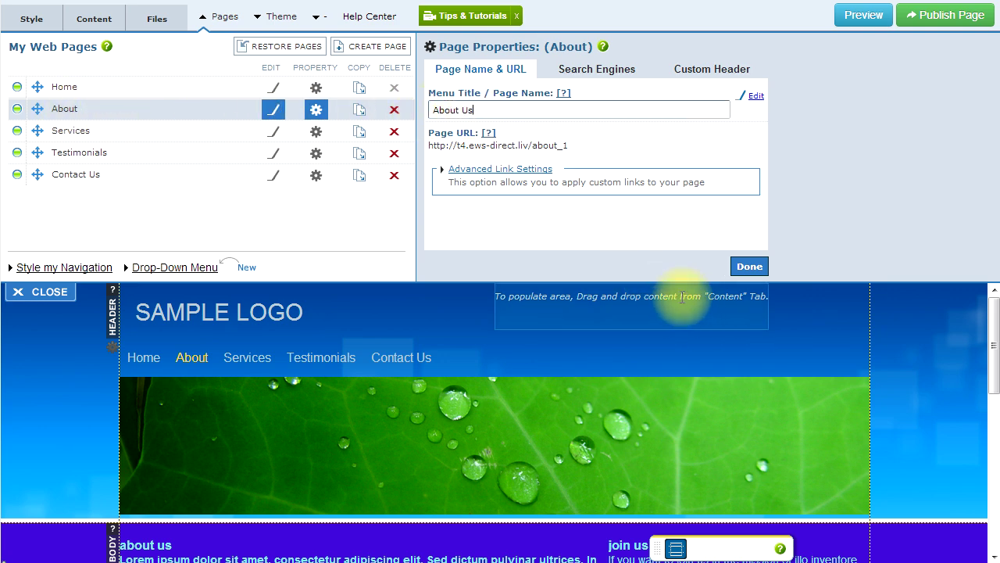
click(748, 267)
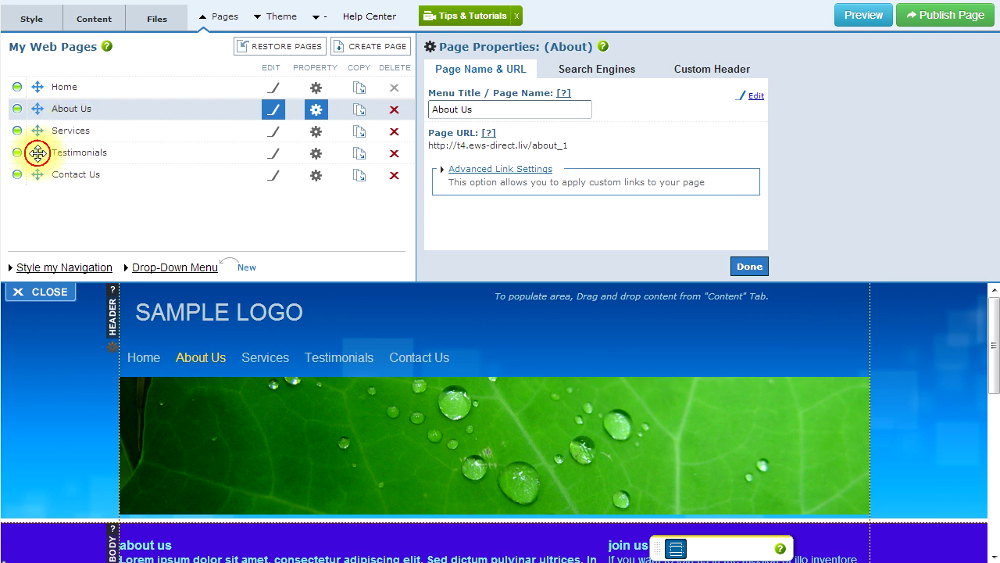
drag(37, 152, 61, 135)
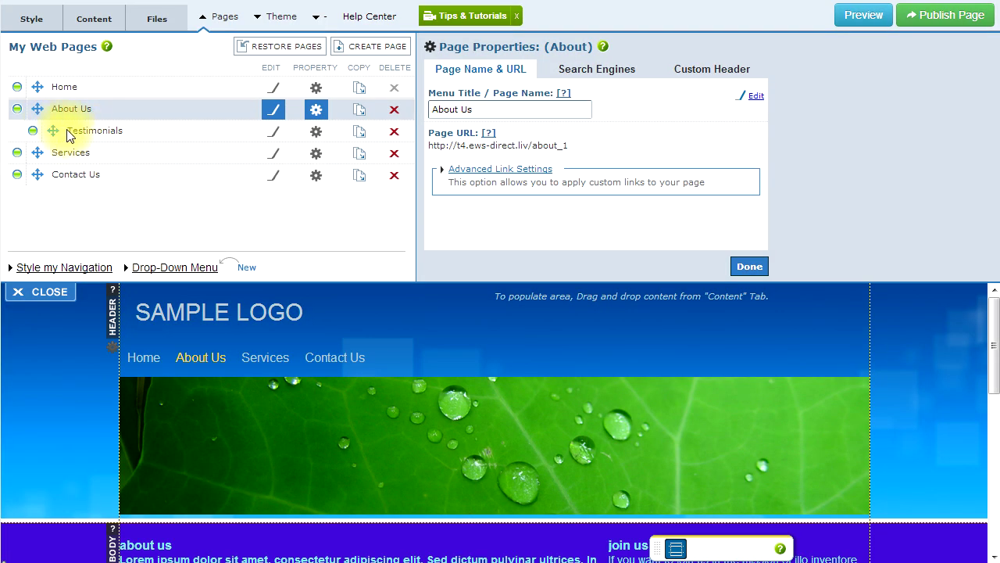
mouse_move(201, 357)
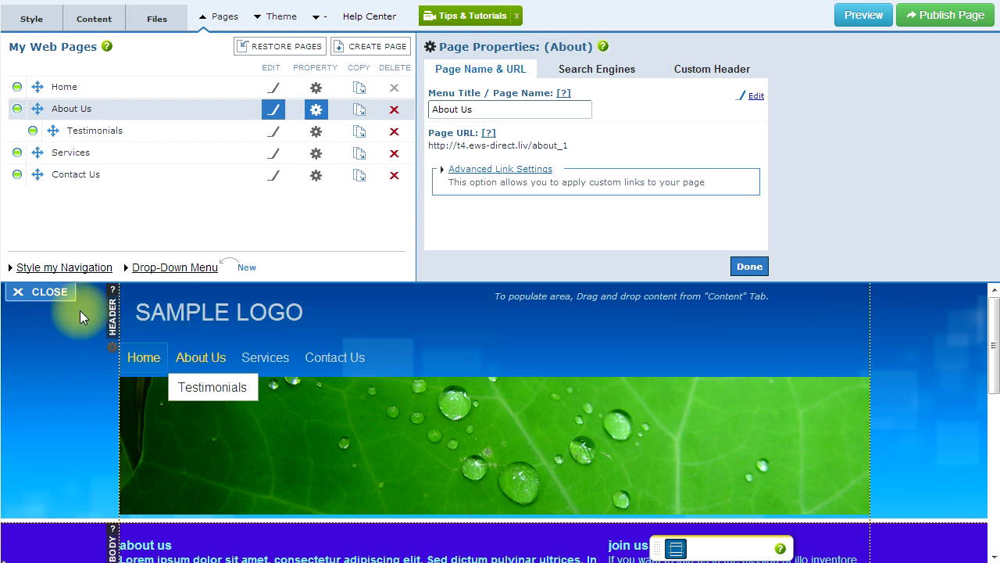
Open the navigation design and set the menu block's background color to the near-black #0D010D
click(37, 270)
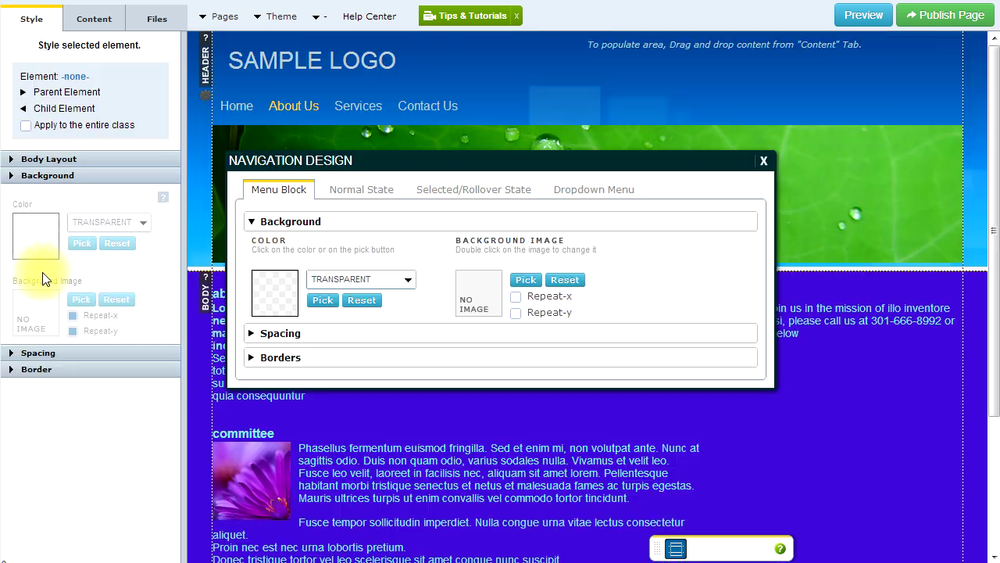
drag(430, 161, 513, 241)
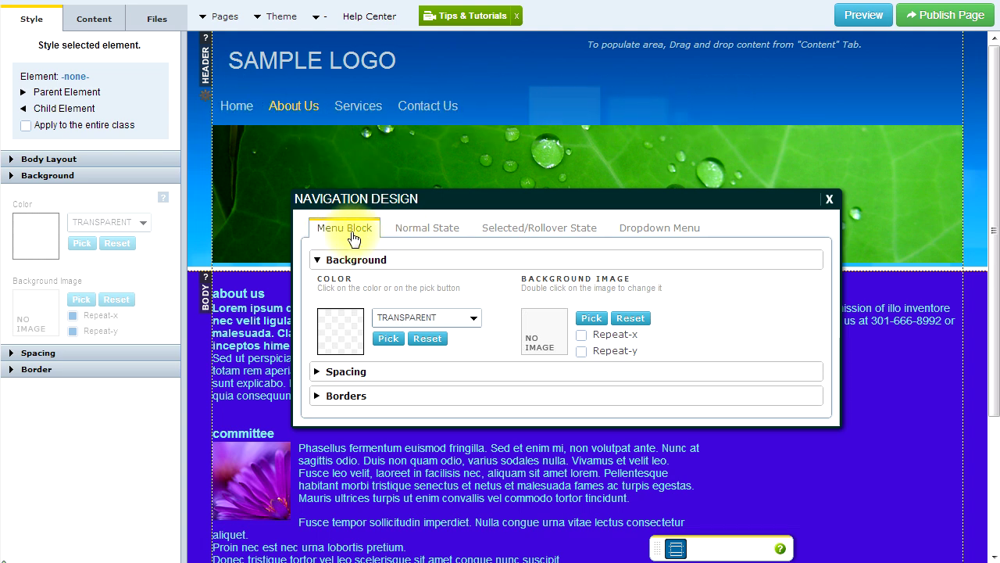
click(346, 331)
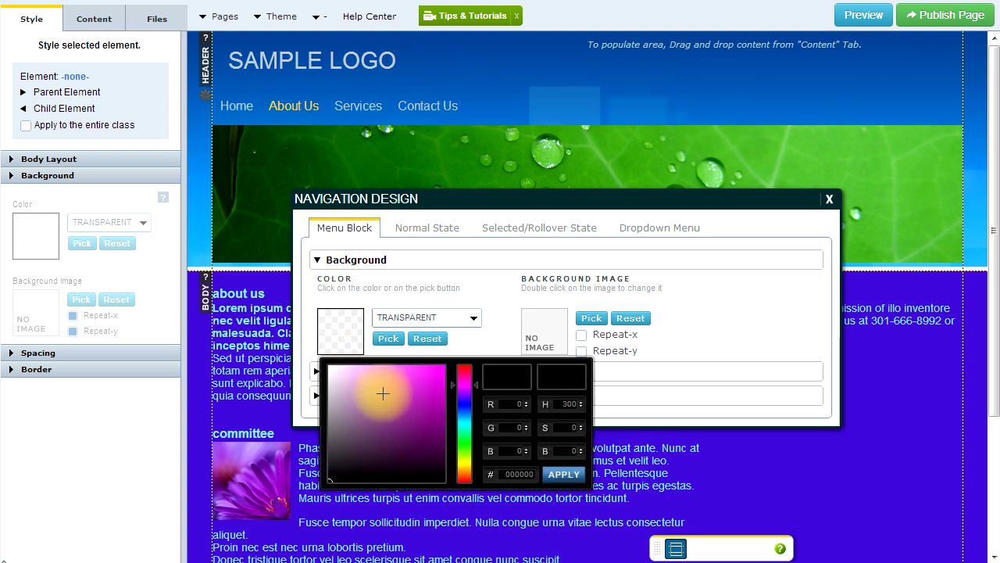
click(438, 475)
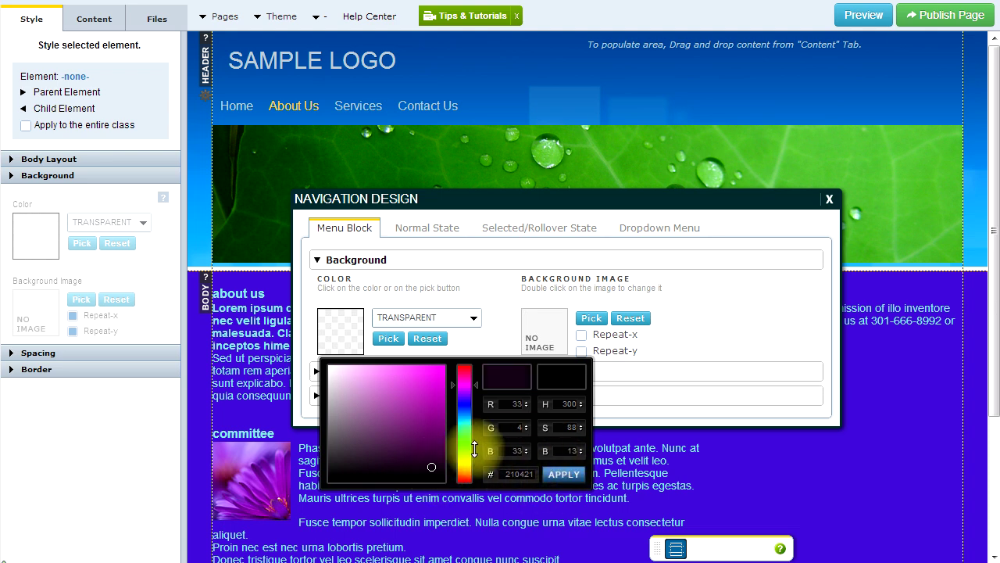
click(439, 475)
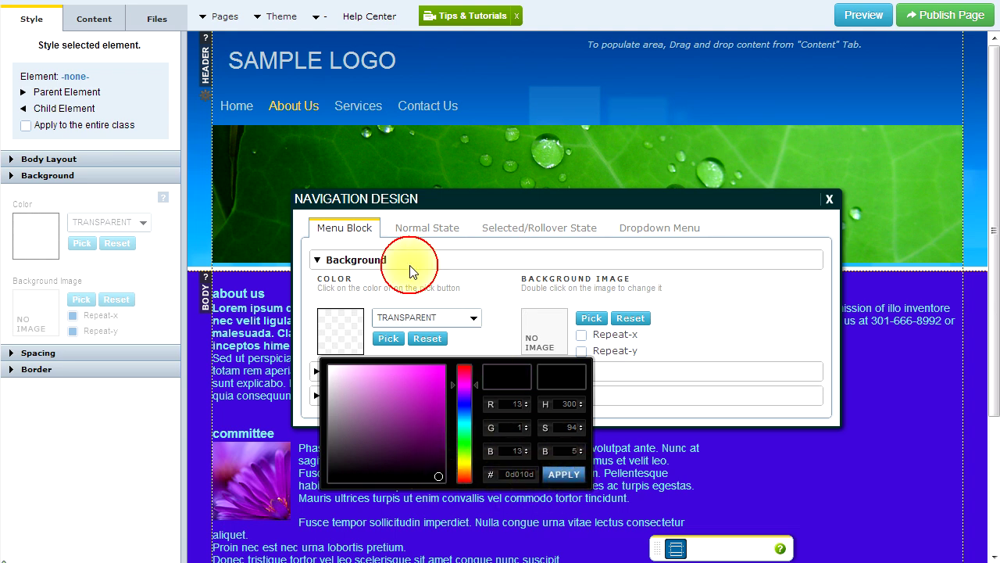
click(564, 475)
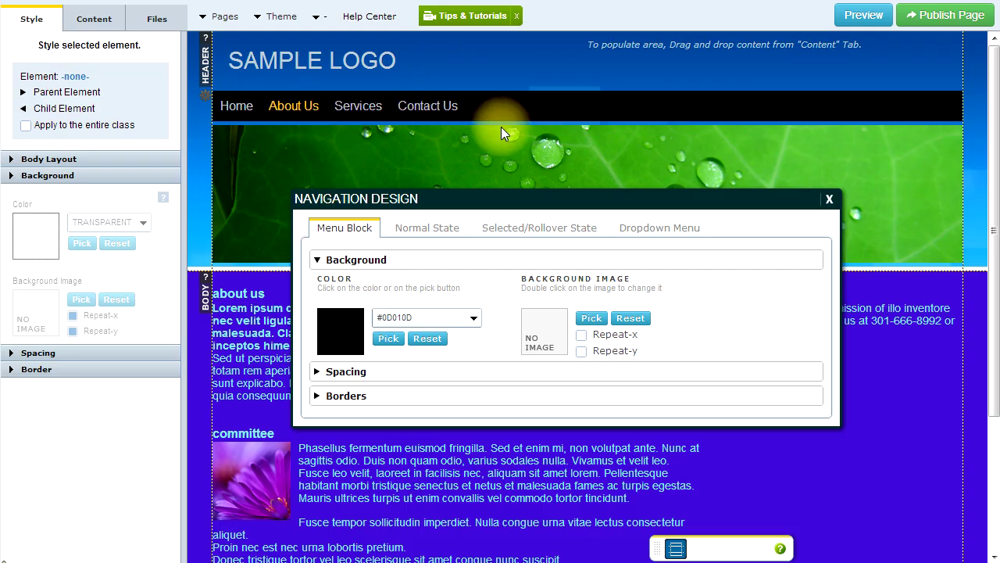
Set the background color of the navigation's drop-down menu to the near-black #050005
click(647, 229)
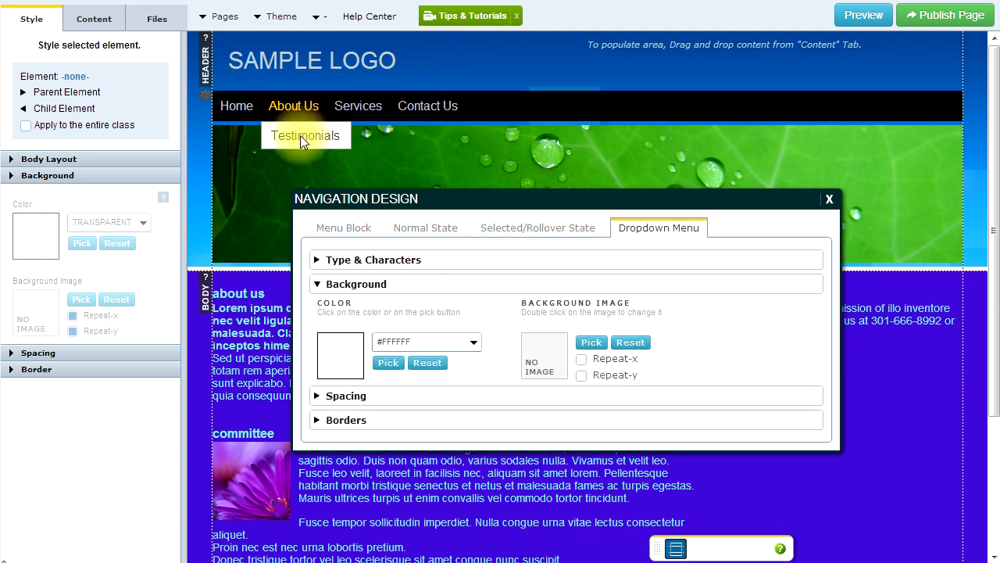
drag(398, 201, 410, 193)
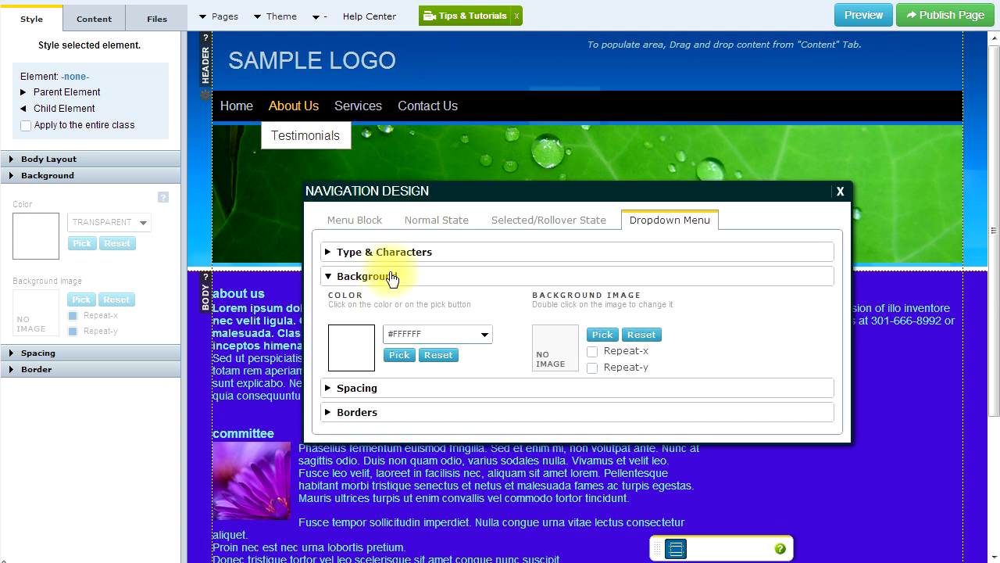
click(348, 347)
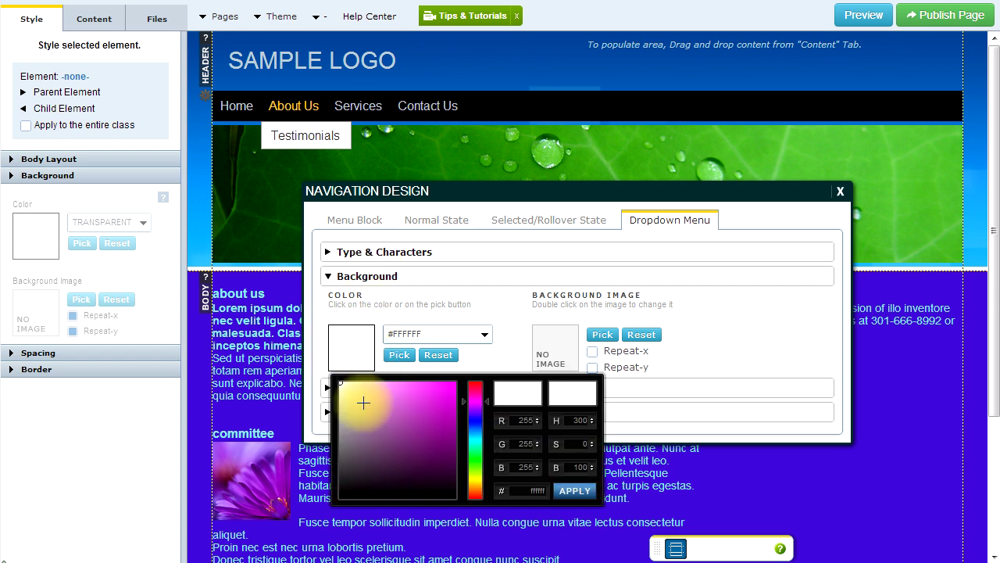
drag(363, 404, 457, 504)
click(573, 491)
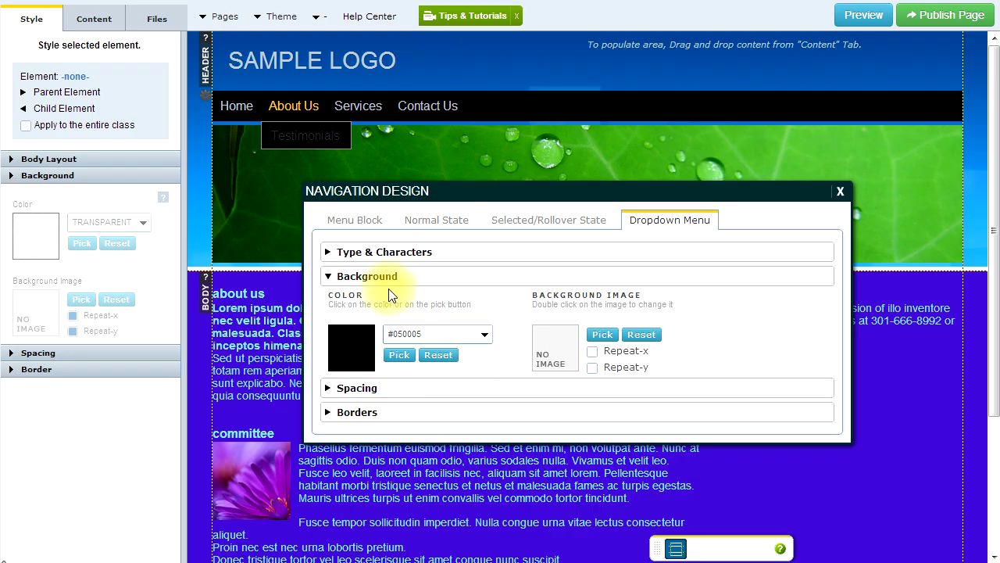
Set the drop-down menu's text color to the off-white #FCFAFC
click(344, 252)
click(380, 313)
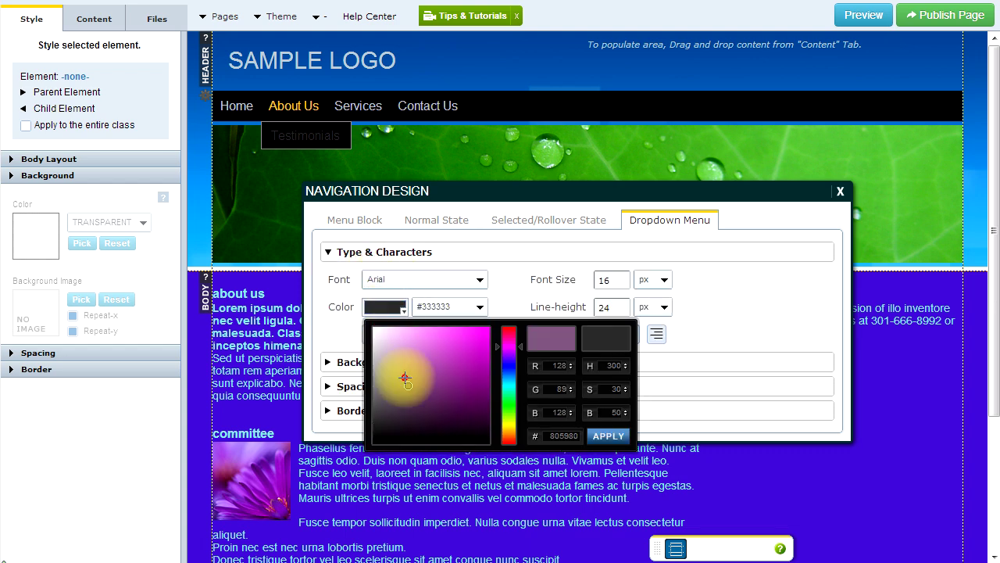
click(608, 435)
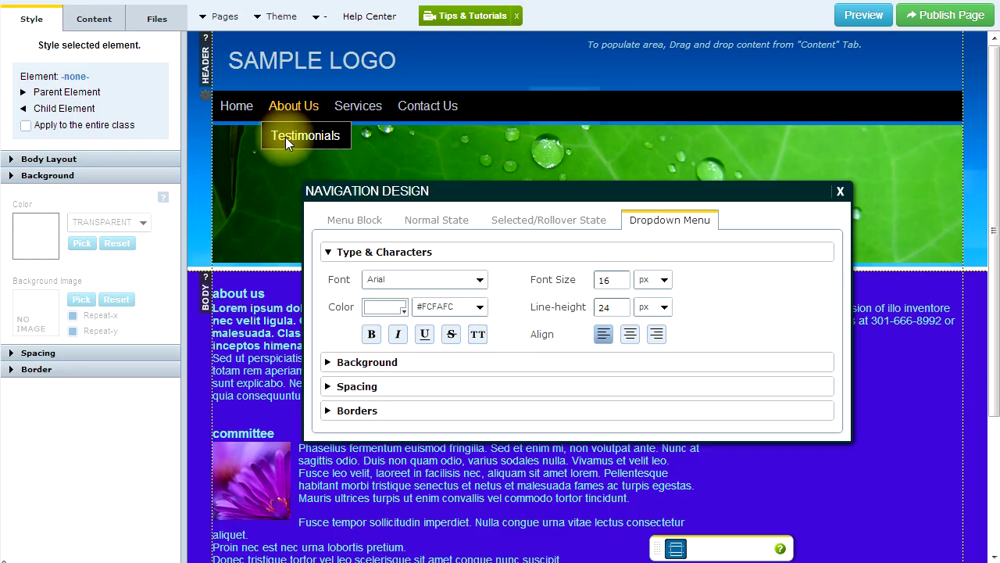
Remove the top, left and right borders from the drop-down menu, keeping only the bottom border, and close the navigation design
click(344, 410)
click(337, 372)
click(336, 396)
click(337, 421)
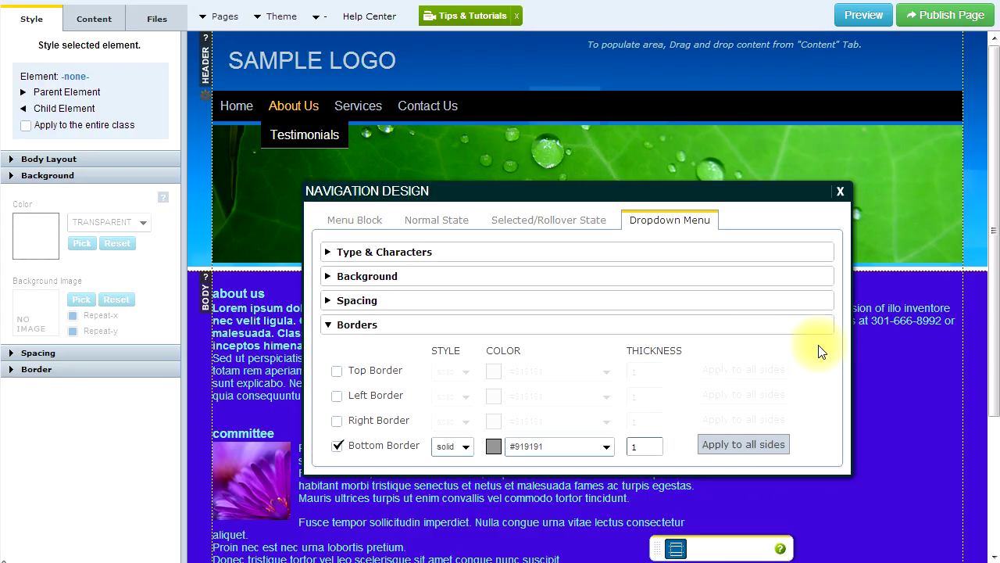
click(840, 193)
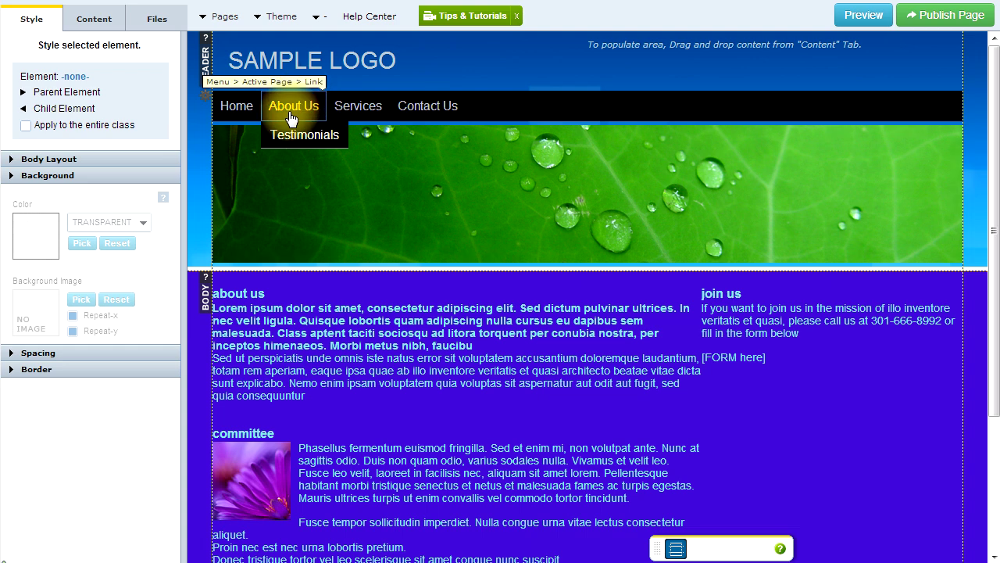
Select the green leaf banner image and look over the page layout
click(516, 160)
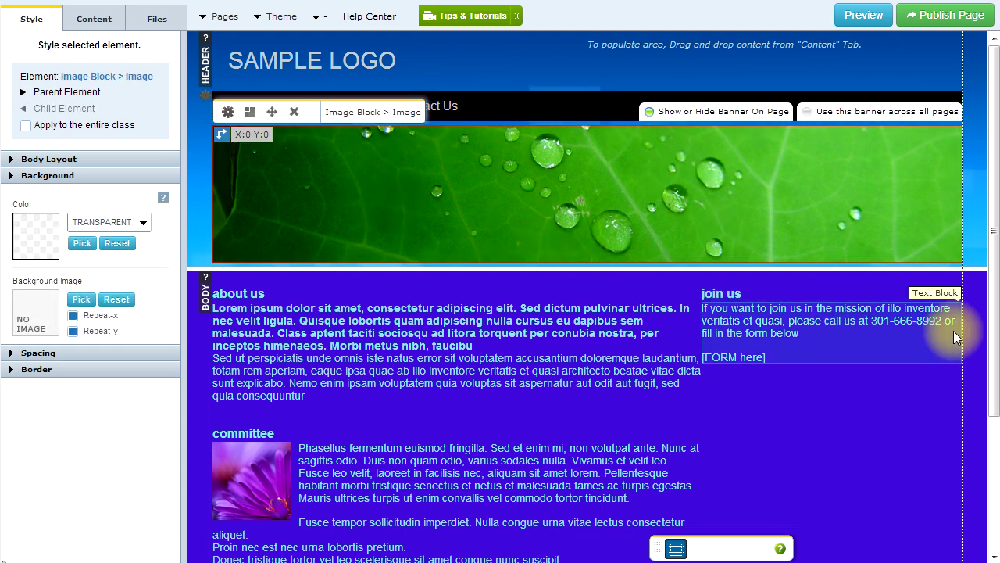
mouse_move(990, 343)
mouse_down()
mouse_move(993, 436)
mouse_move(993, 332)
mouse_up()
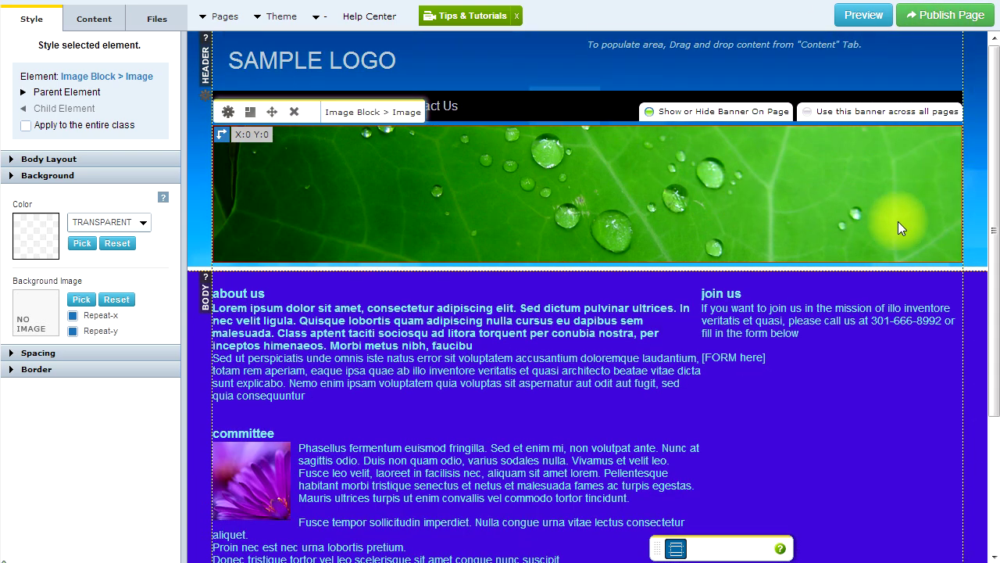
drag(995, 250, 996, 259)
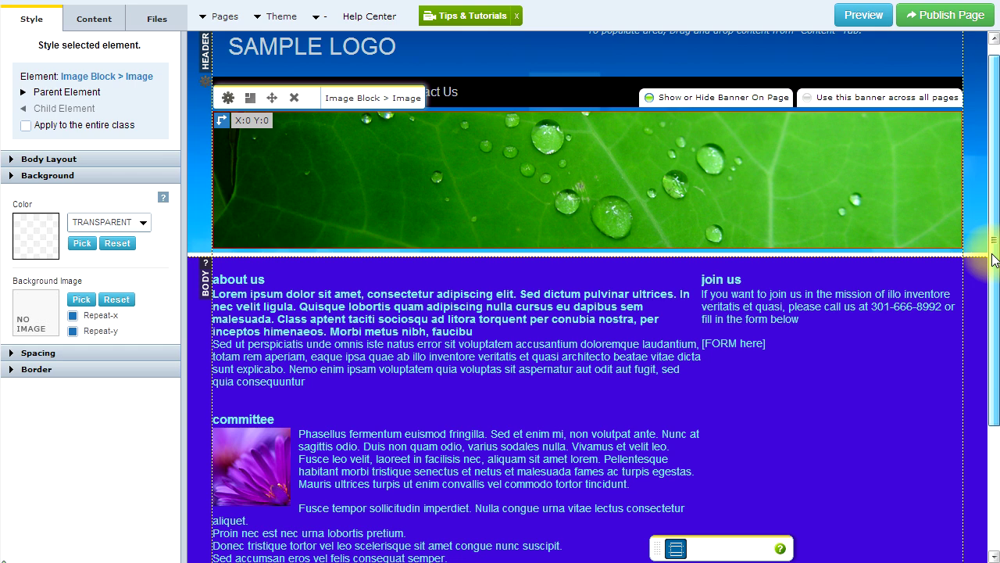
scroll(596, 254, up, 1)
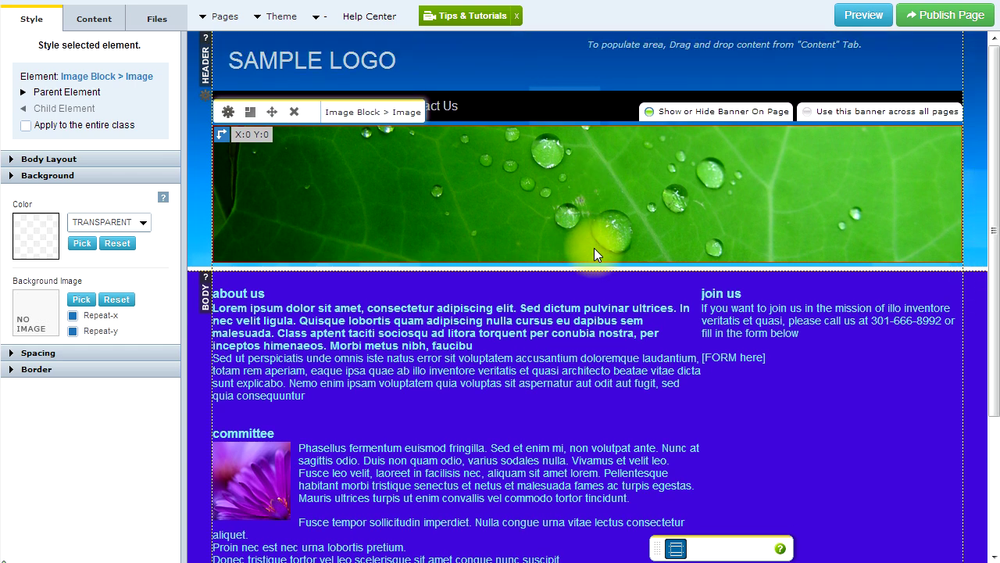